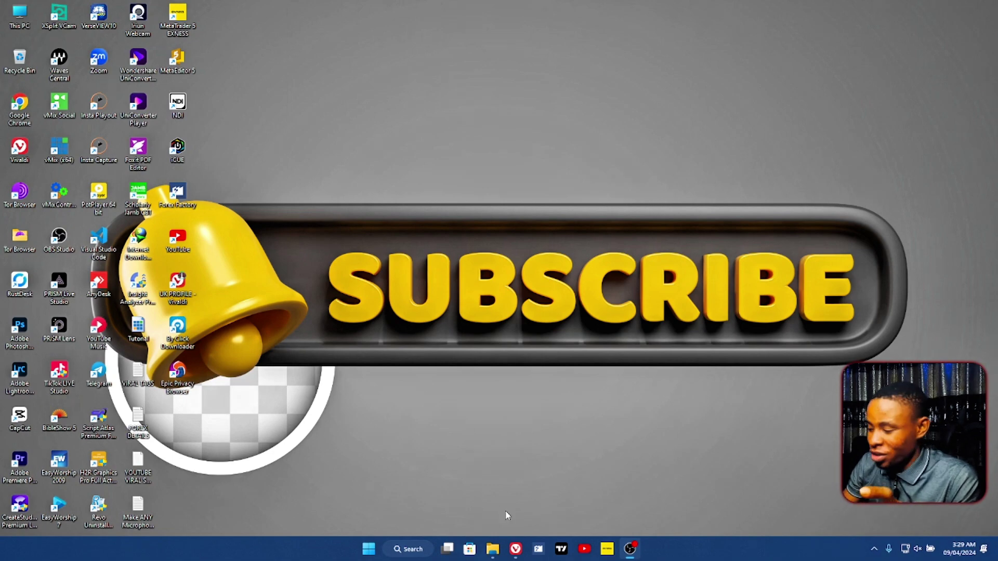
Step: Restore the Vivaldi browser showing the Advanced Masks 1.1.0 plugin page
left_click(516, 549)
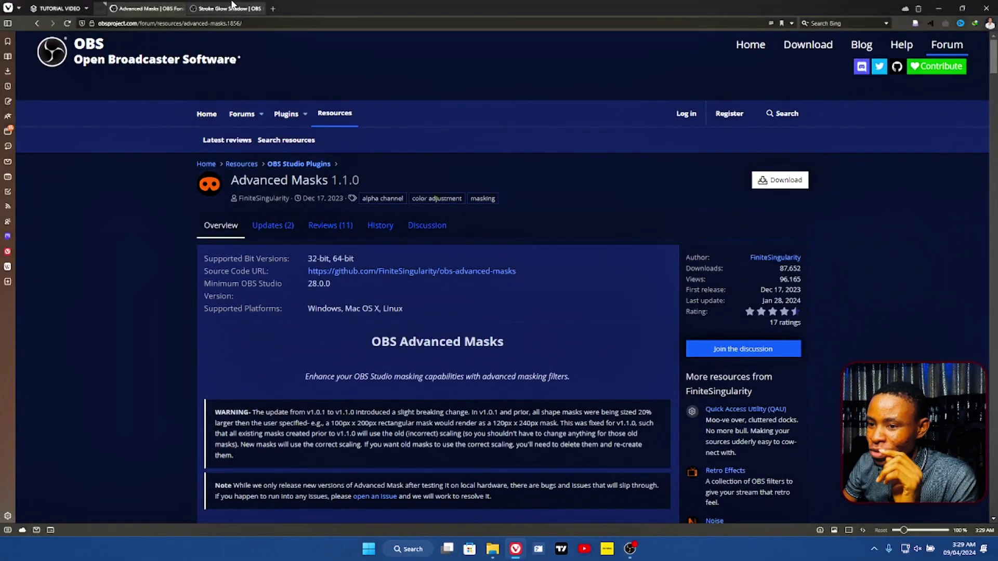
Step: Compare the Stroke Glow Shadow and Advanced Masks plugin pages, then minimize Vivaldi
left_click(205, 9)
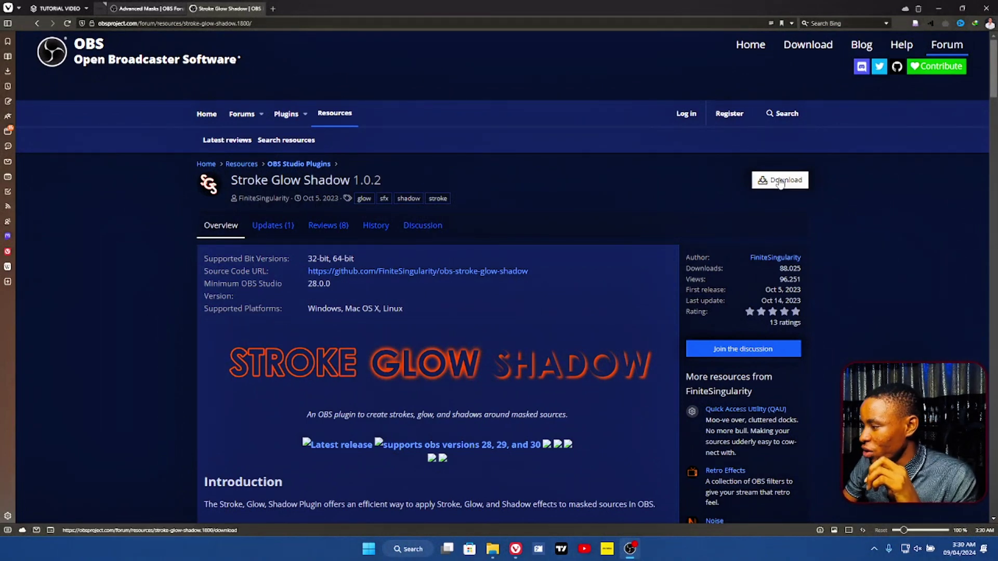
left_click(144, 8)
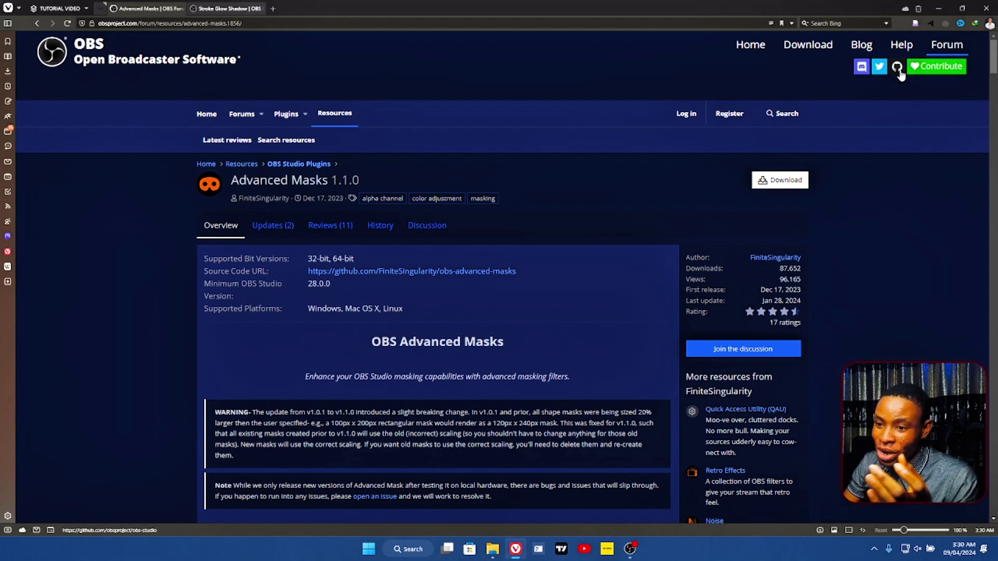
left_click(935, 12)
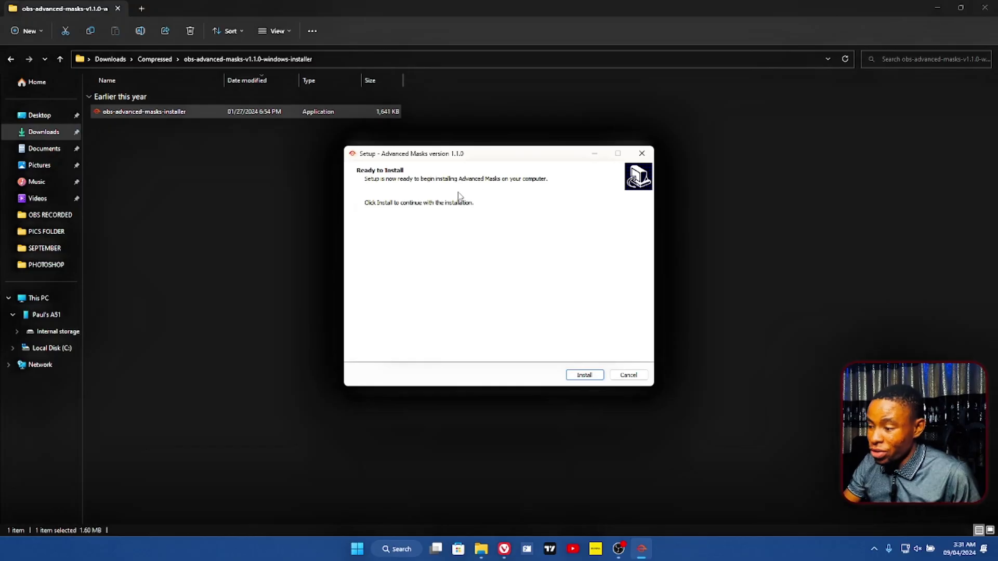
Step: Quit the Advanced Masks setup and choose an action on the obs-stroke-glow-shadow-1.0.2 installer
left_click(621, 378)
left_click(532, 326)
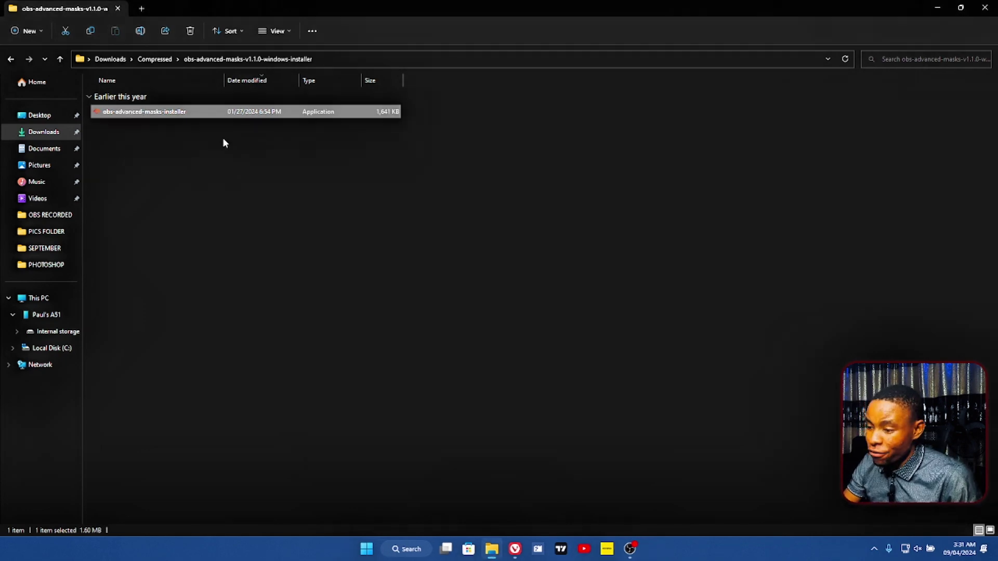
left_click(13, 59)
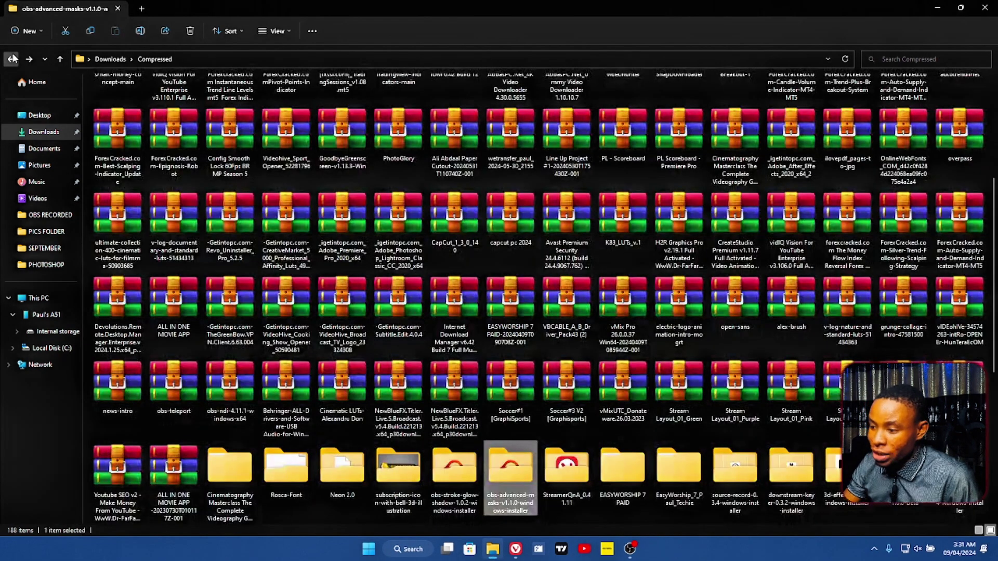
double_click(454, 467)
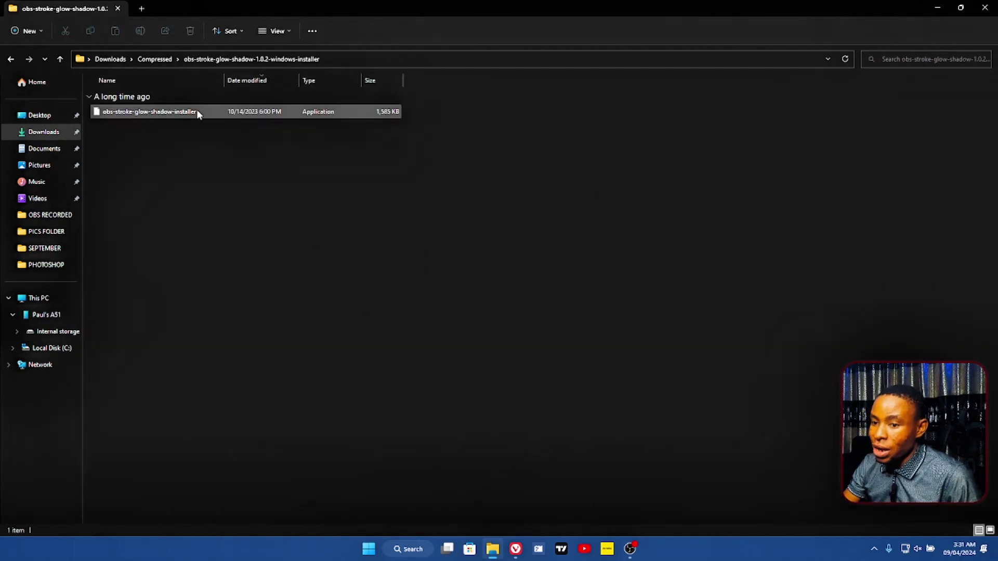
right_click(193, 113)
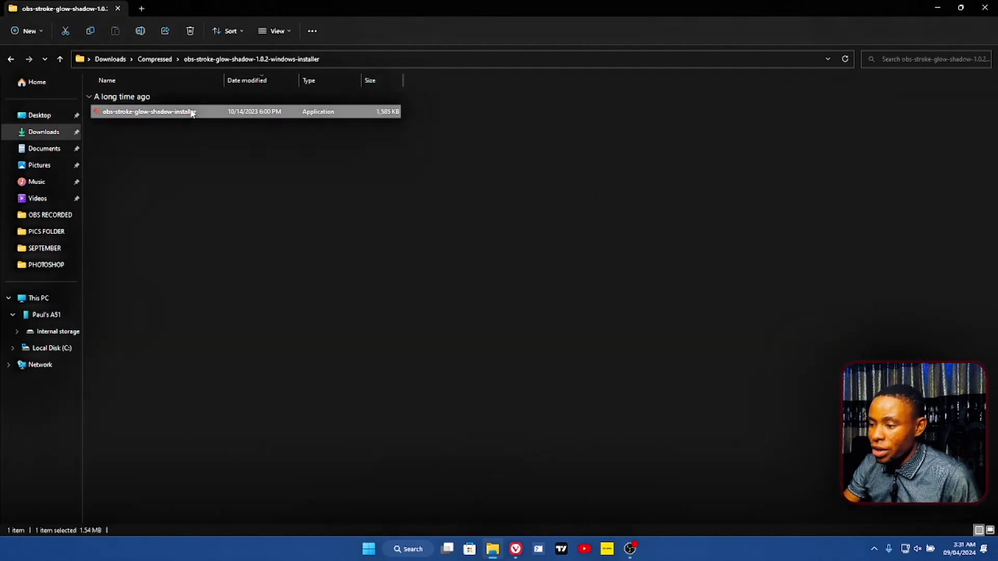
left_click(582, 240)
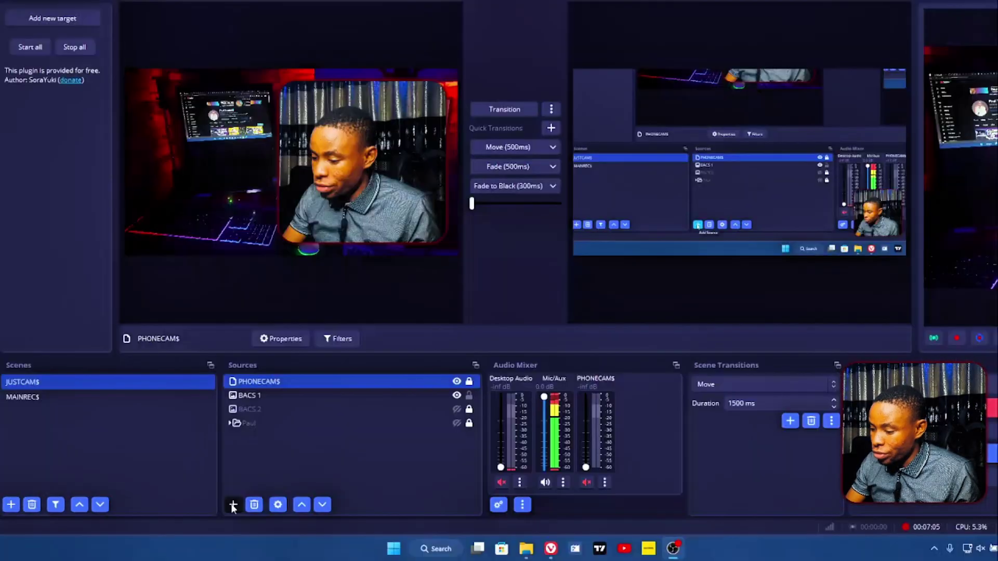
left_click(474, 441)
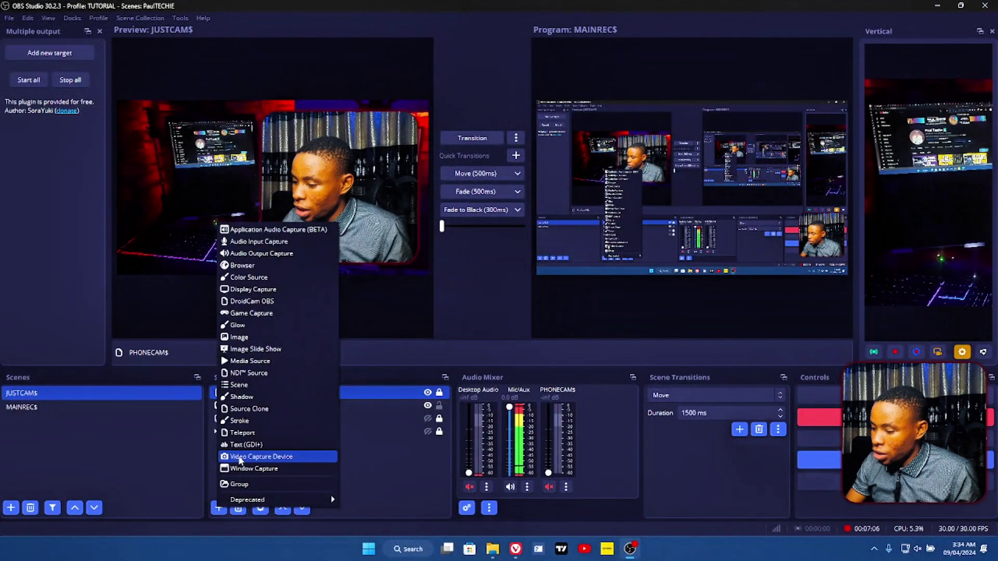
left_click(238, 456)
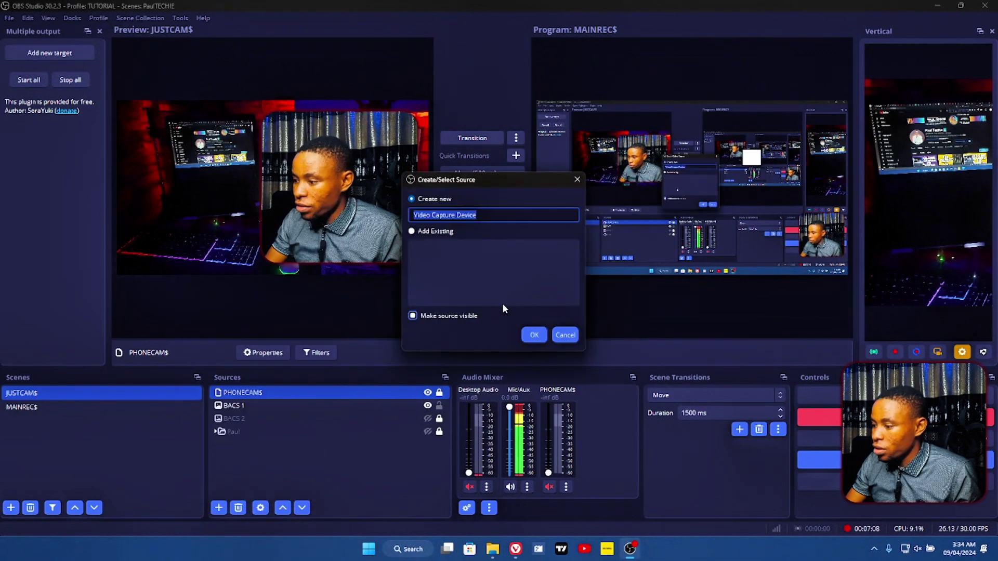
left_click(533, 335)
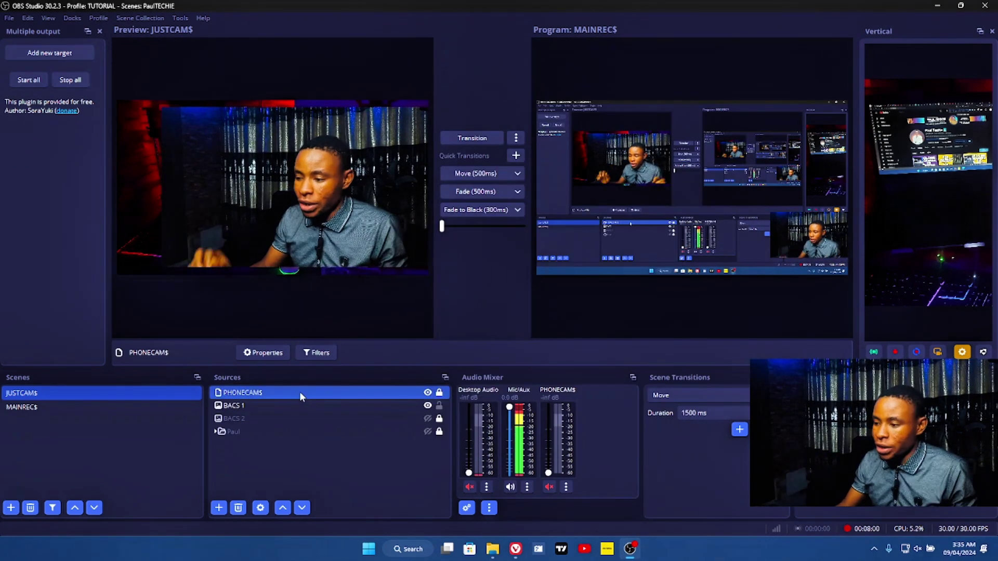
right_click(234, 393)
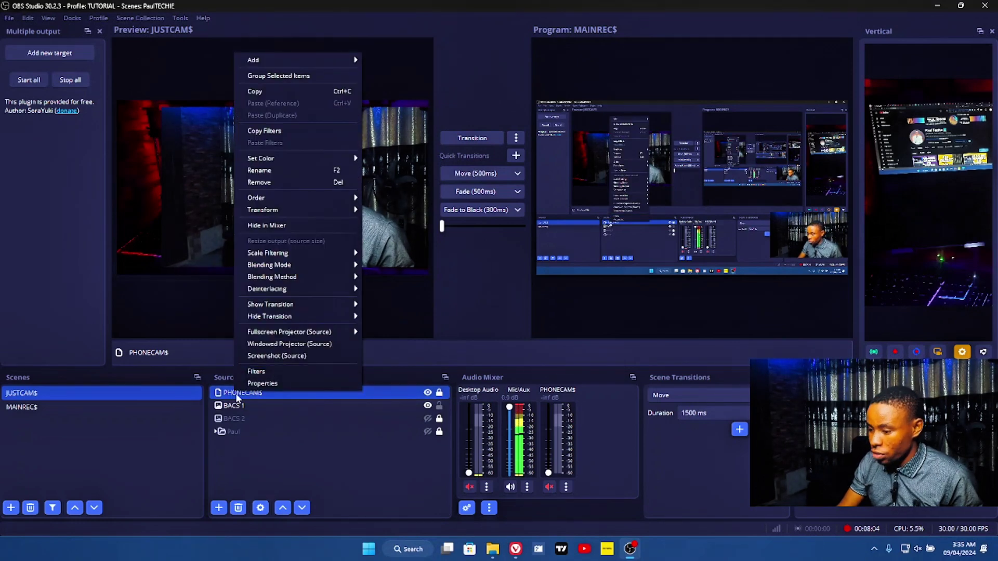
Step: Open the PHONECAM$ filters and add an Advanced Mask effect filter
right_click(237, 396)
left_click(251, 375)
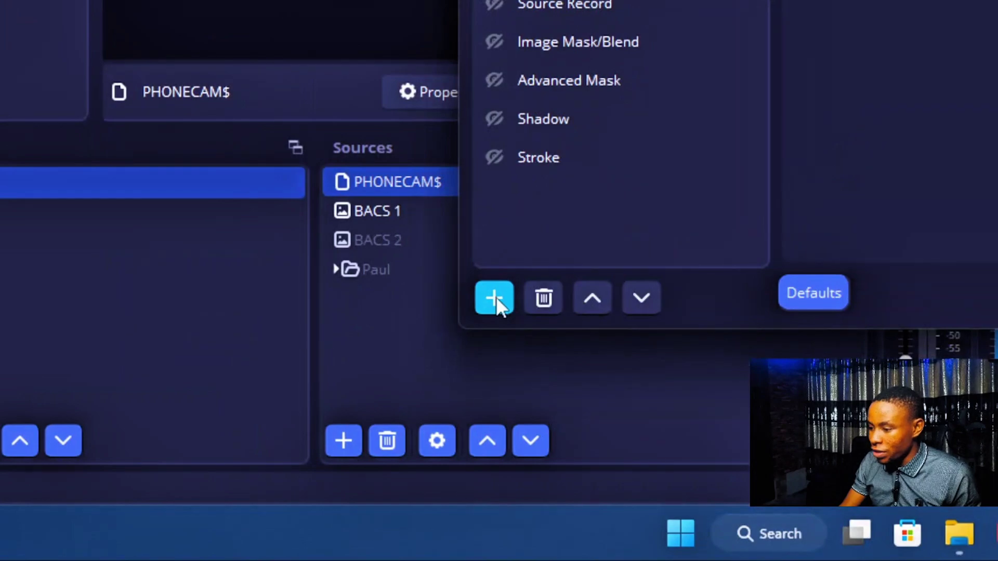
left_click(496, 297)
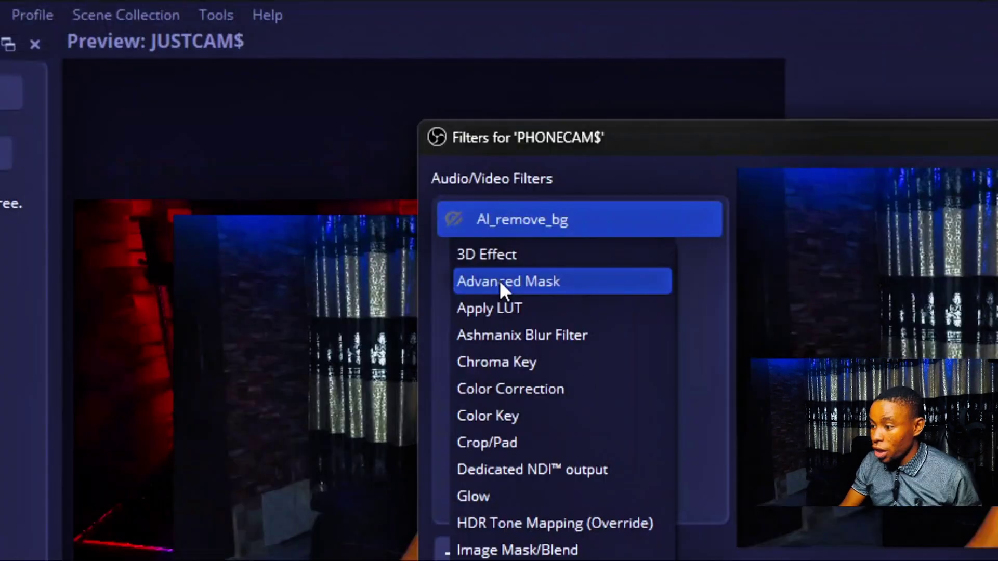
left_click(312, 138)
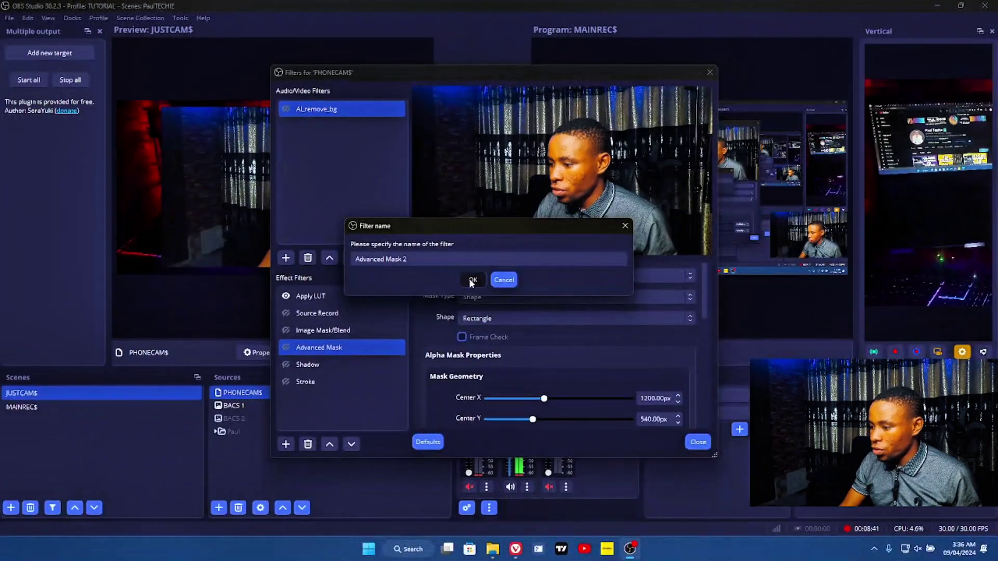
Step: Name the filter Advanced Mask 2 with Shape type, Rectangle shape and Alpha Mask effect
left_click(467, 280)
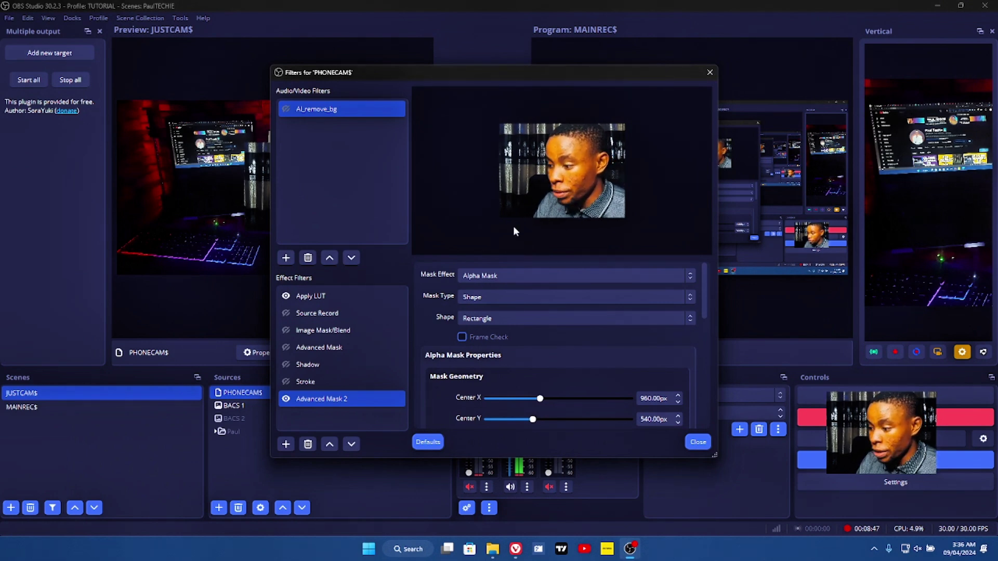
left_click(469, 298)
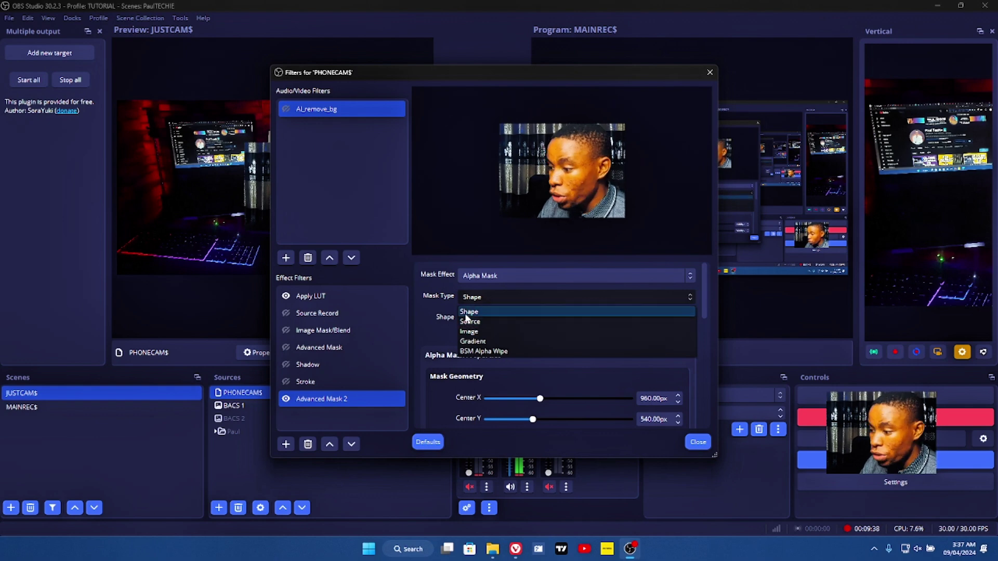
left_click(468, 313)
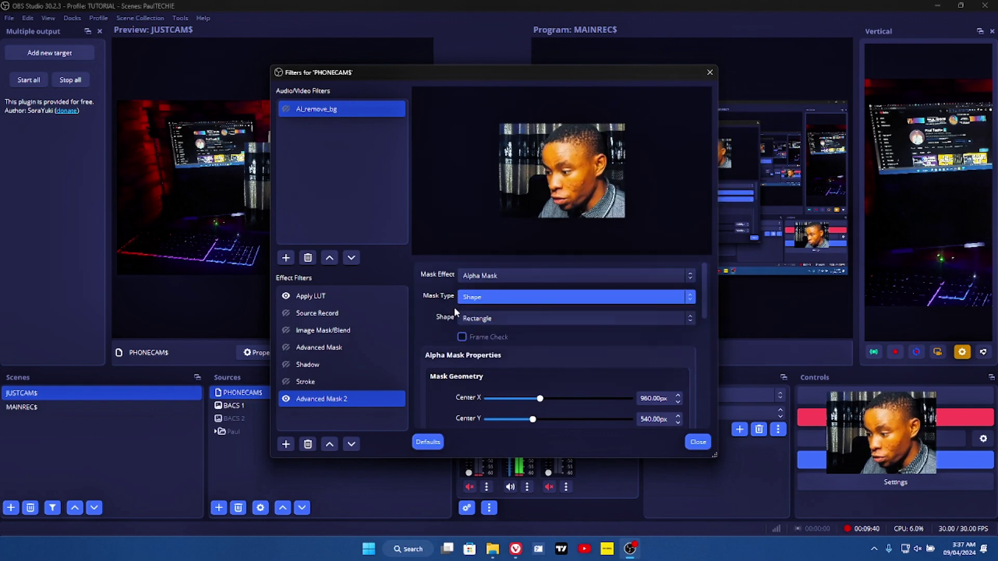
left_click(472, 320)
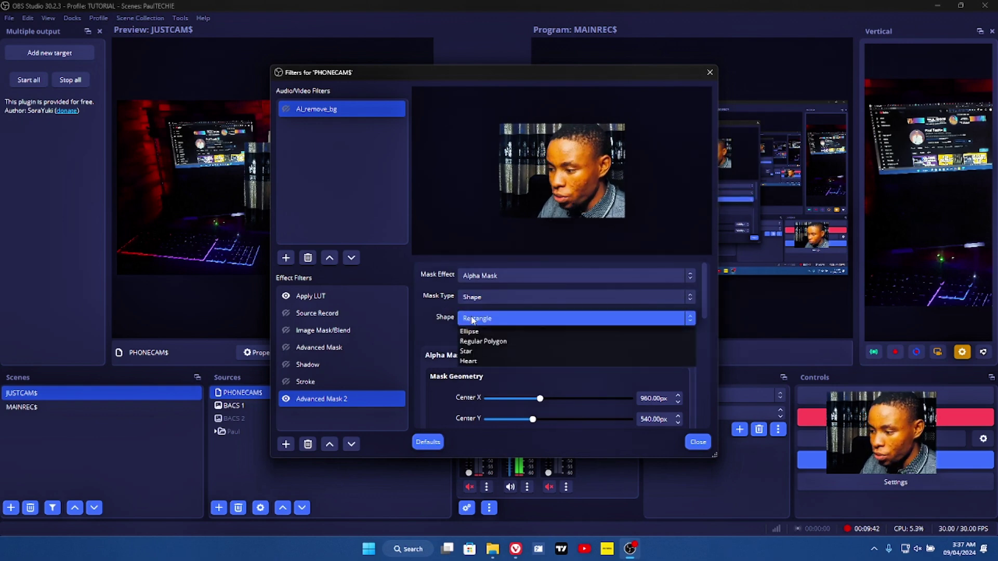
left_click(467, 343)
left_click(471, 320)
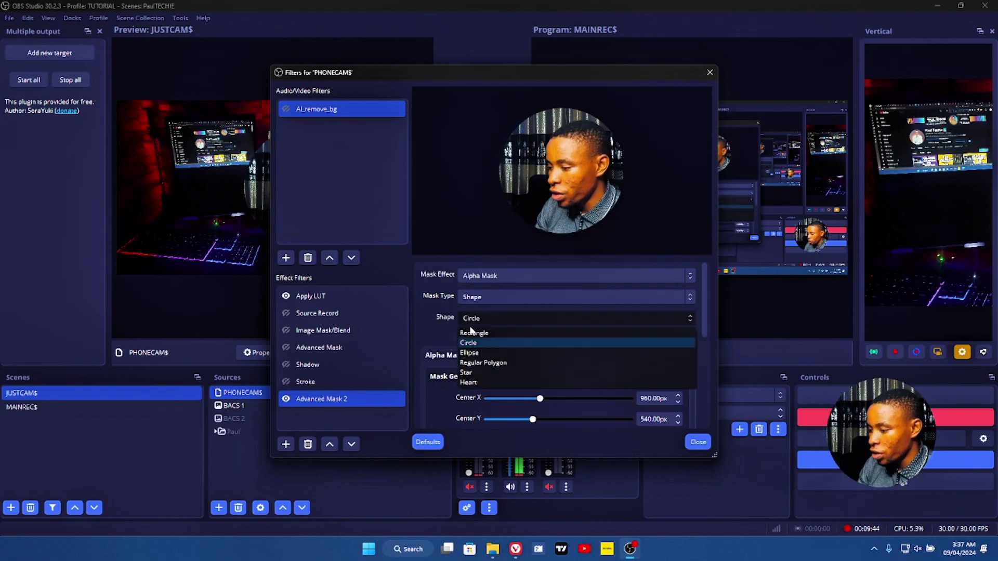
left_click(469, 329)
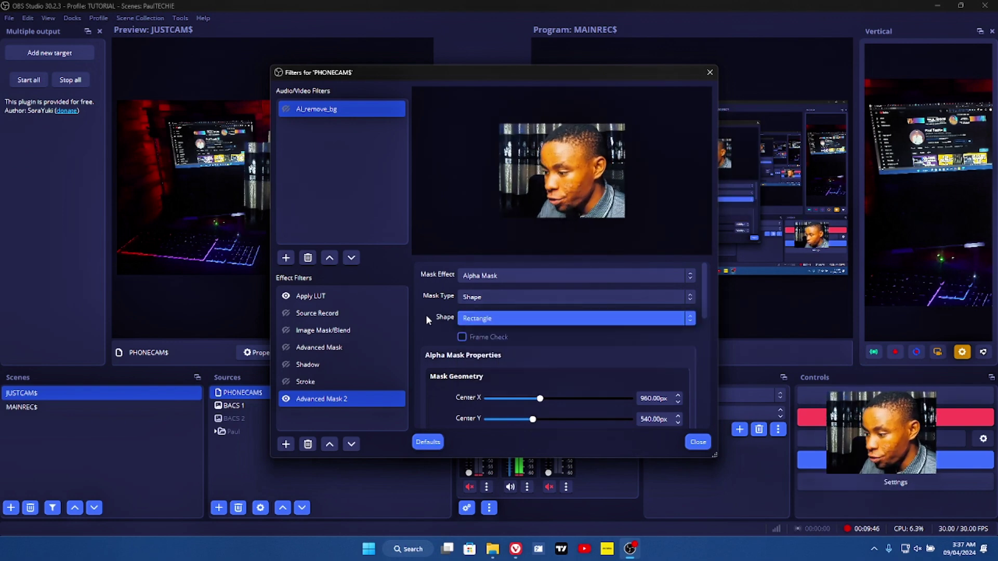
left_click(478, 276)
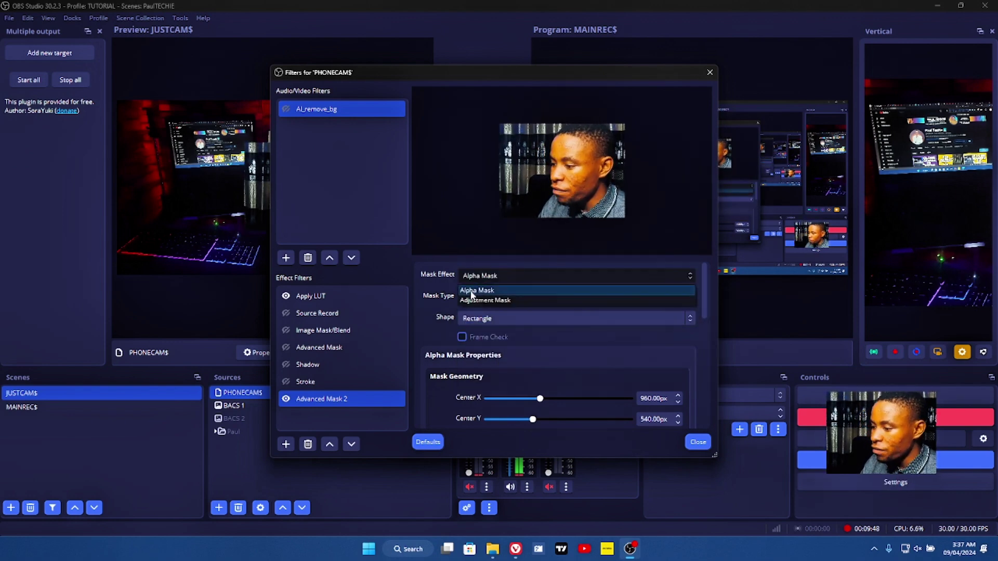
left_click(440, 312)
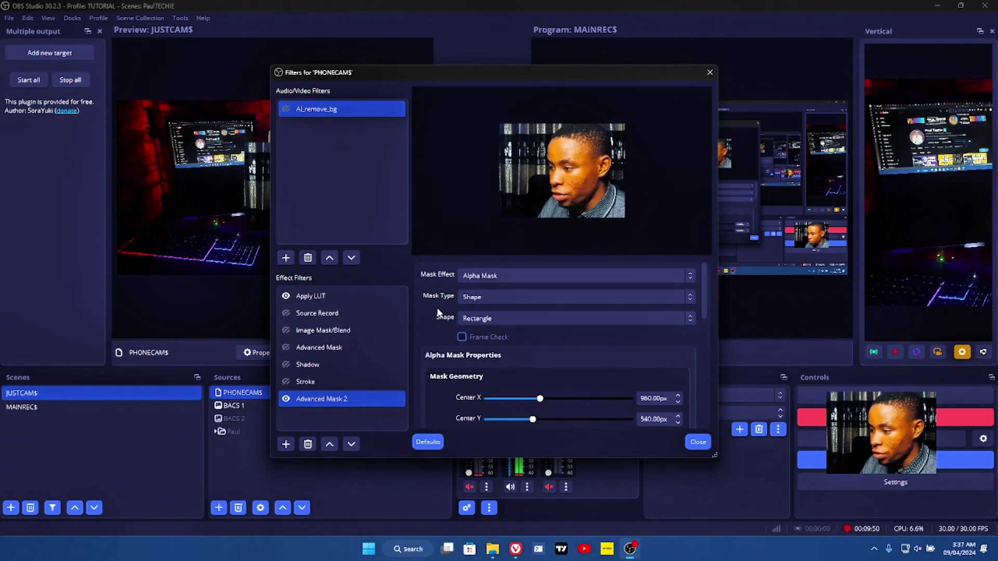
scroll(441, 286, "down", 3)
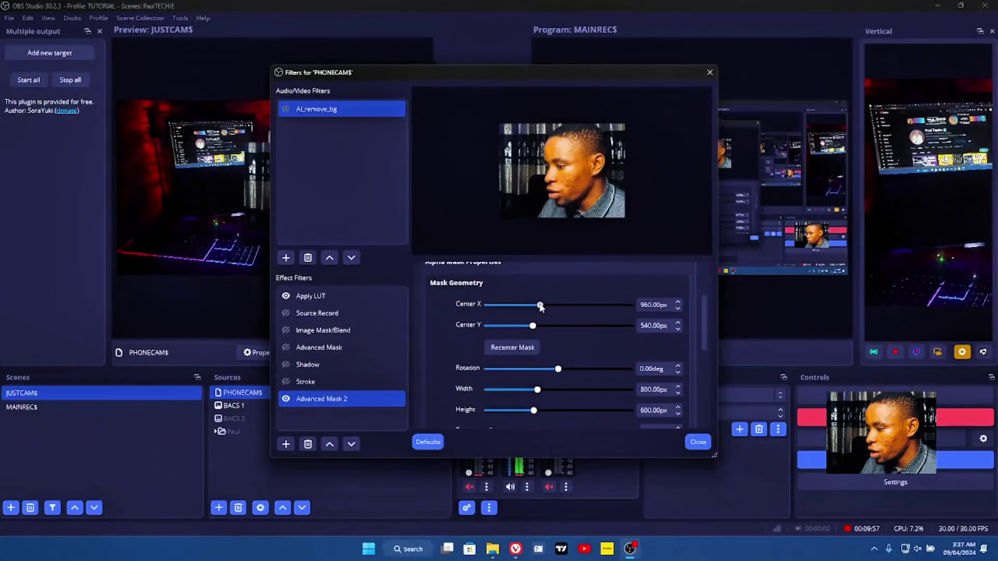
Step: Reposition the mask rectangle and widen it to about 1282 px
mouse_move(541, 303)
left_mouse_down()
mouse_move(524, 306)
mouse_move(541, 307)
left_mouse_up()
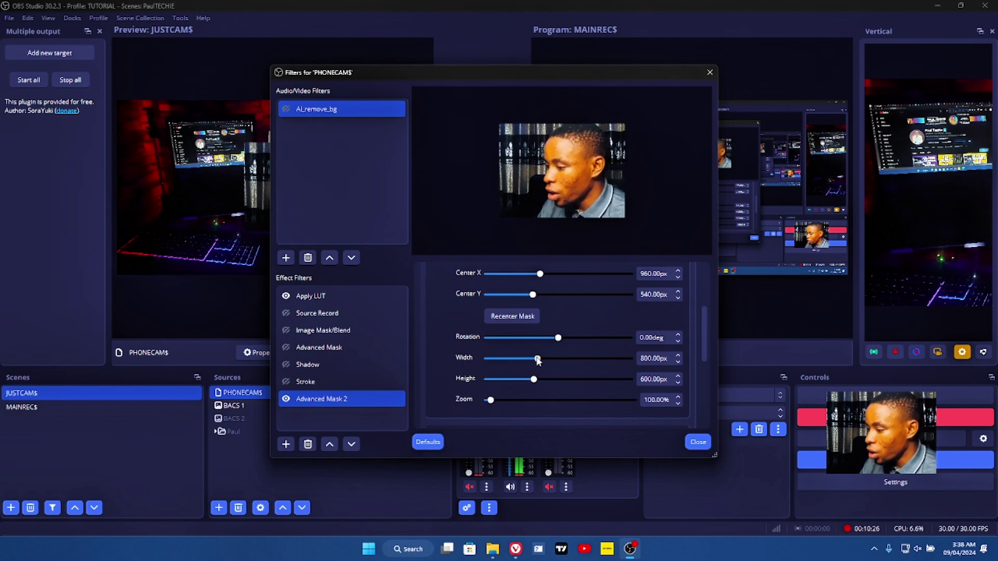
left_click_drag(538, 359, 537, 380)
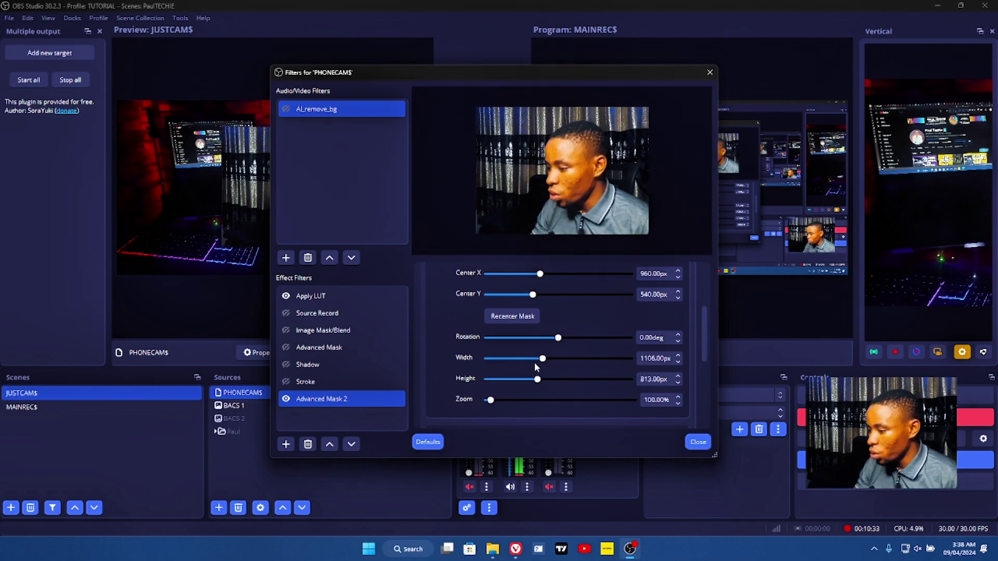
left_click_drag(543, 360, 539, 383)
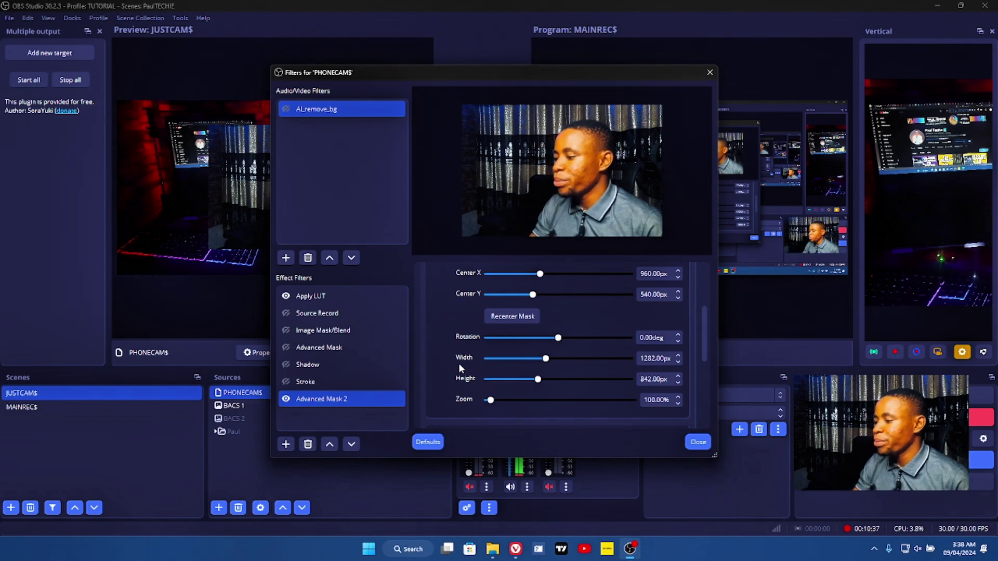
Step: Set the mask zoom to 108% and round the corners with a 33 px radius
scroll(457, 362, "down", 1)
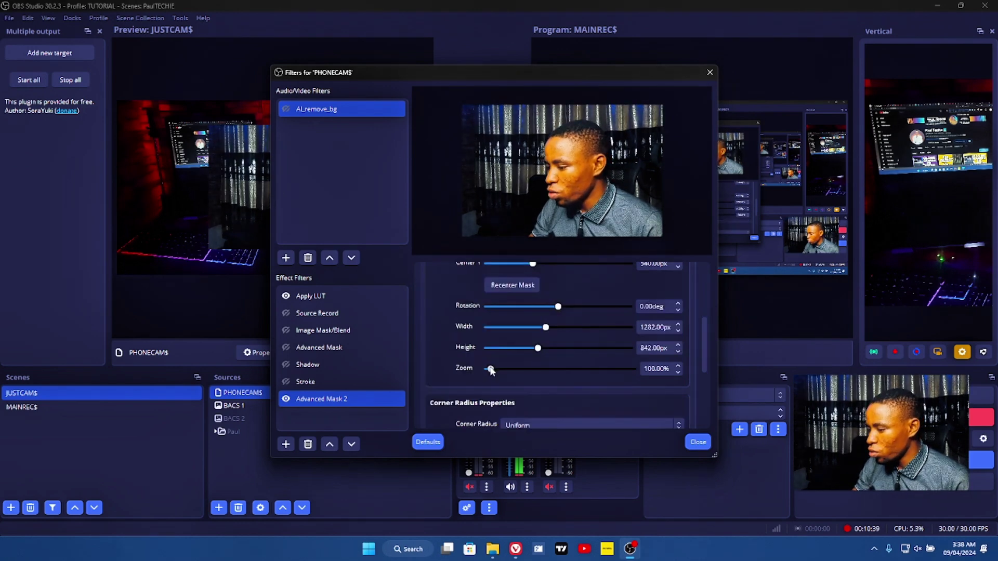
left_click_drag(491, 370, 489, 371)
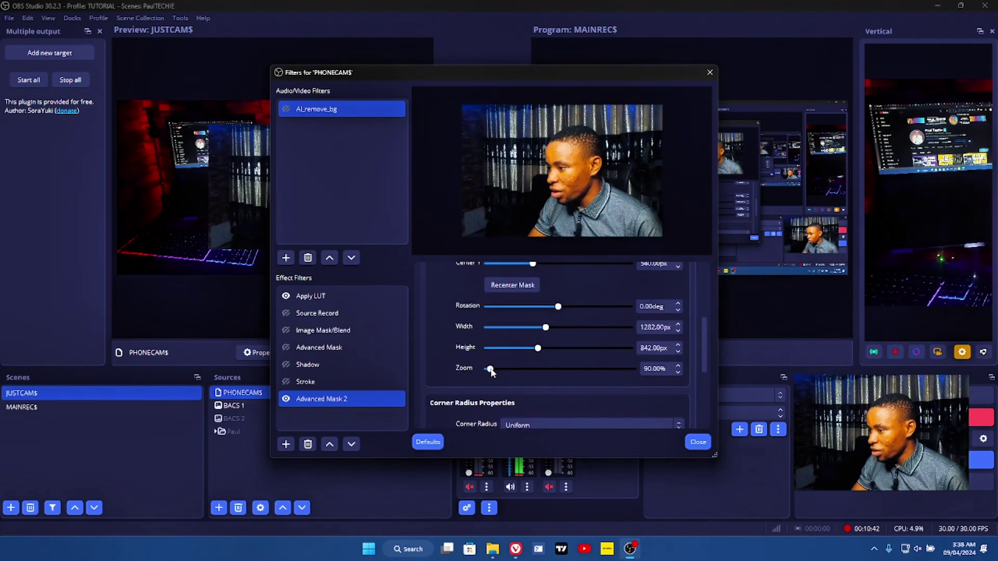
left_click_drag(490, 370, 492, 371)
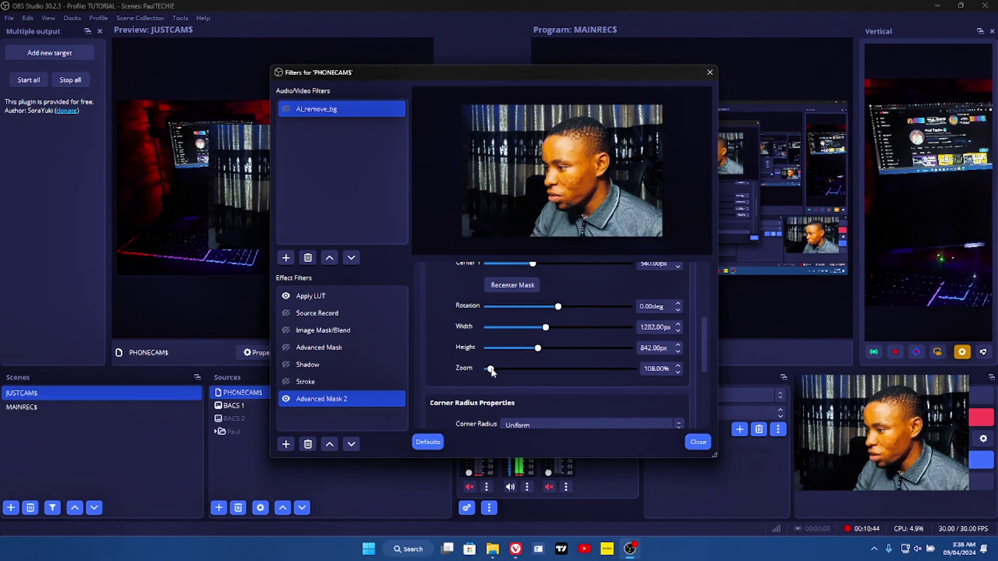
scroll(452, 361, "down", 1)
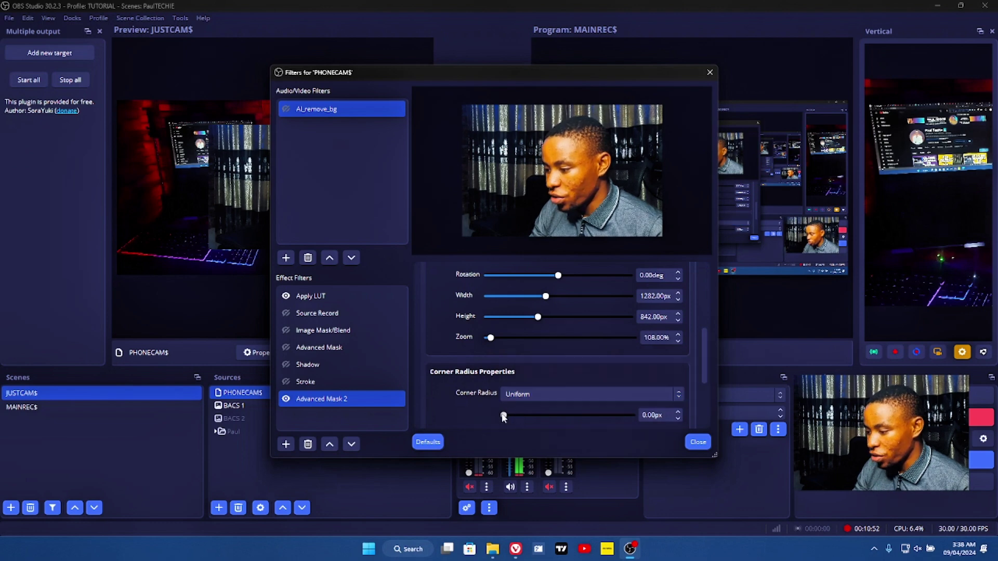
mouse_move(515, 417)
left_mouse_down()
mouse_move(613, 415)
mouse_move(518, 414)
left_mouse_up()
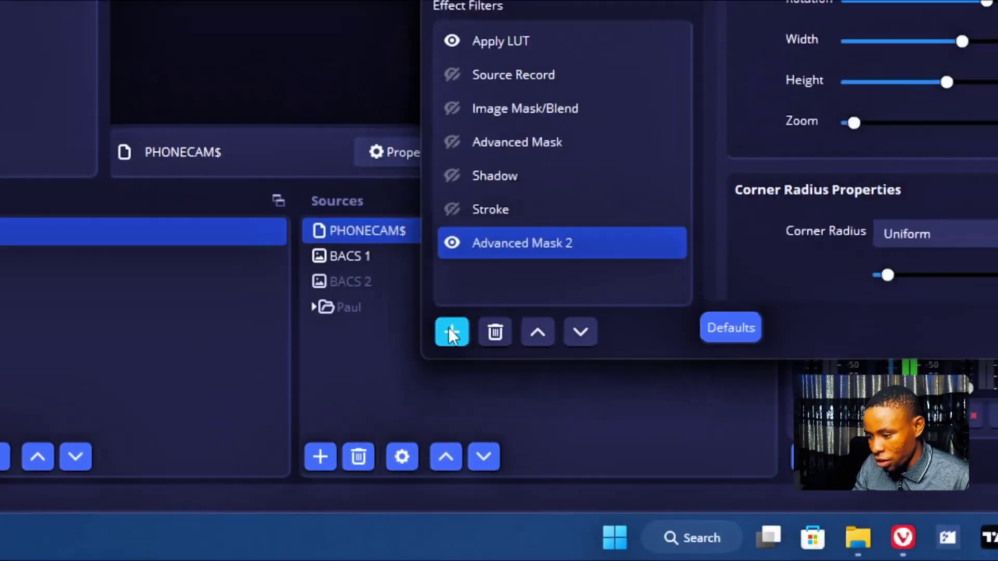
Step: Add a Stroke filter named Stroke 2 and set its colour to white
left_click(499, 297)
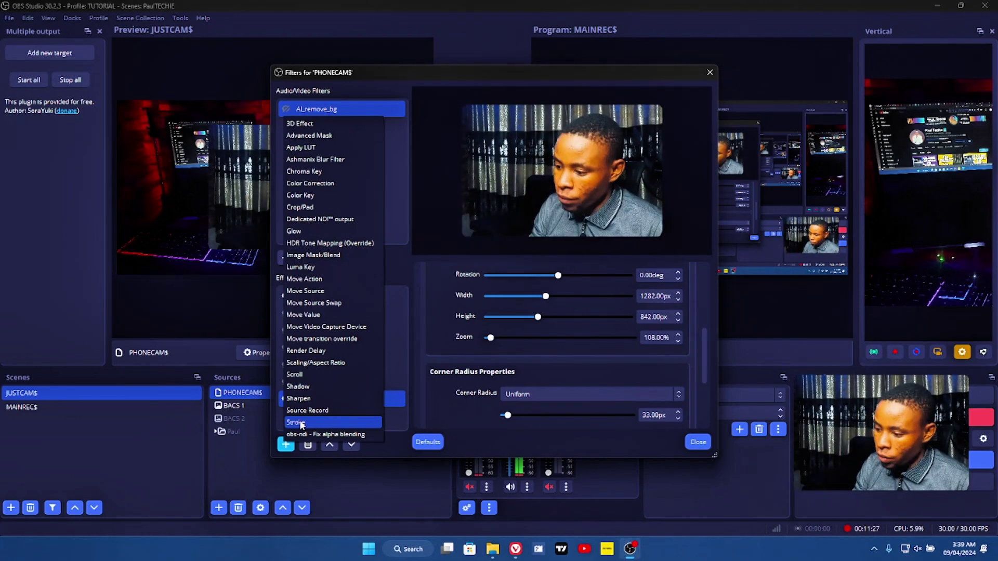
left_click(300, 423)
left_click(472, 279)
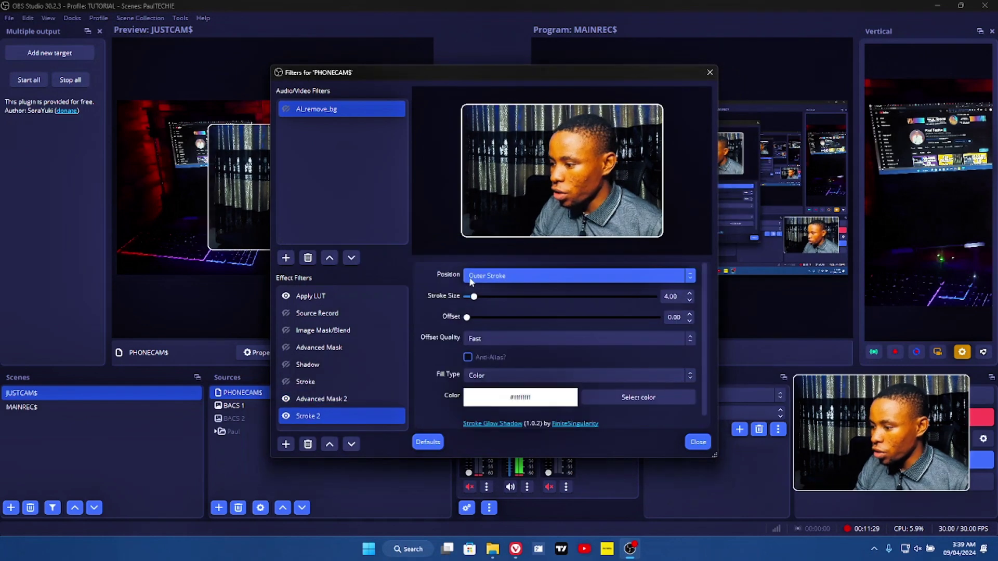
left_click(611, 409)
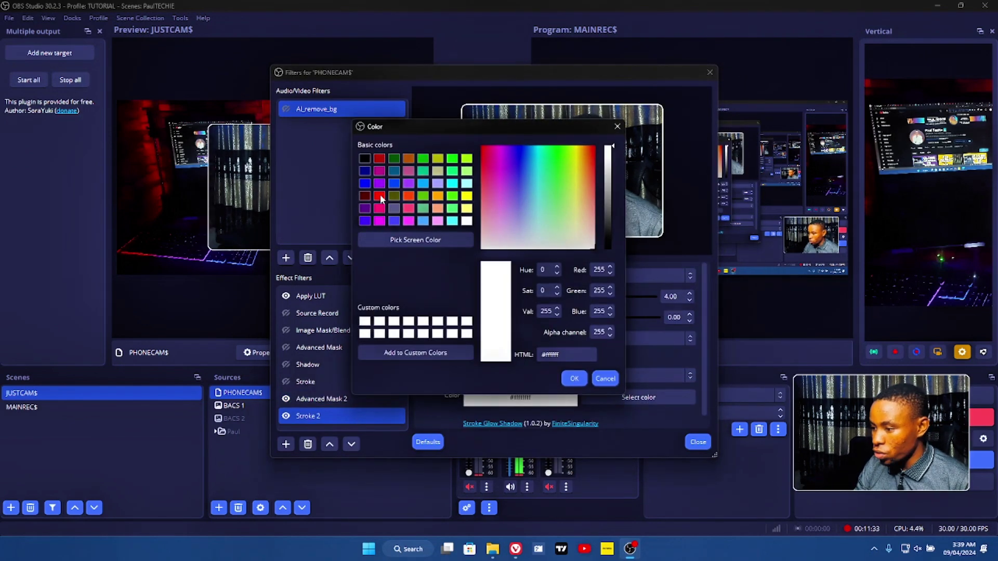
left_click(365, 196)
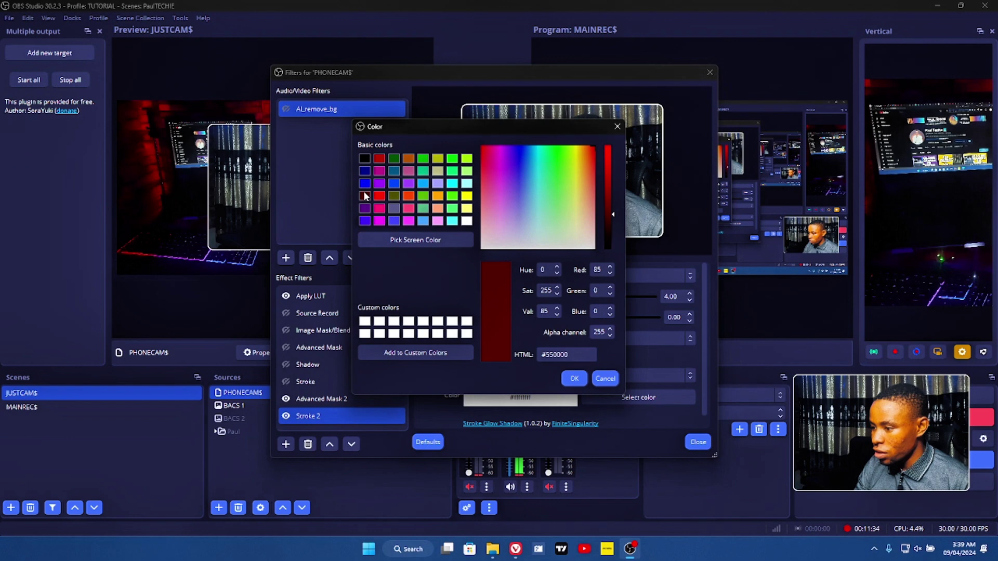
left_click(573, 378)
left_click(633, 396)
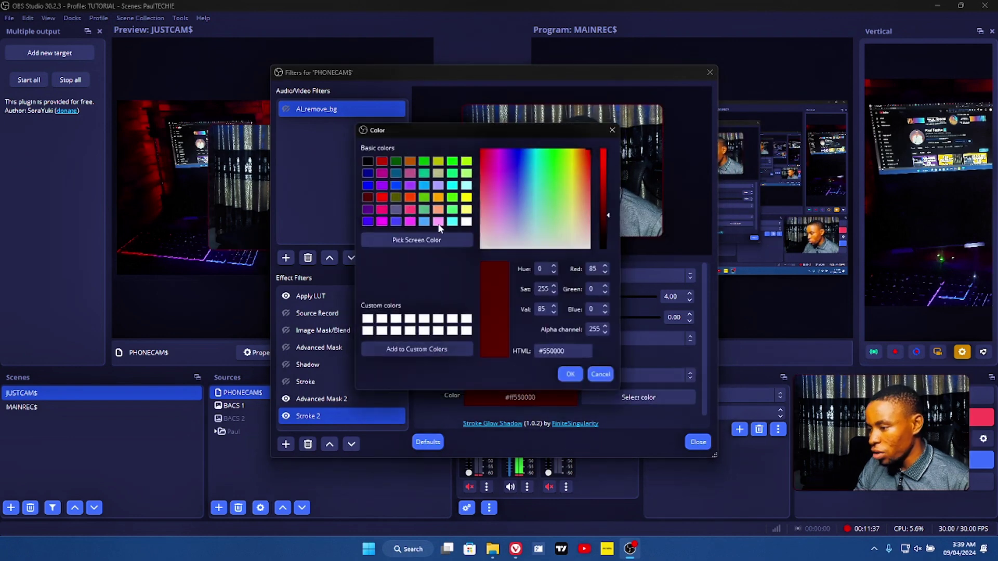
left_click(574, 378)
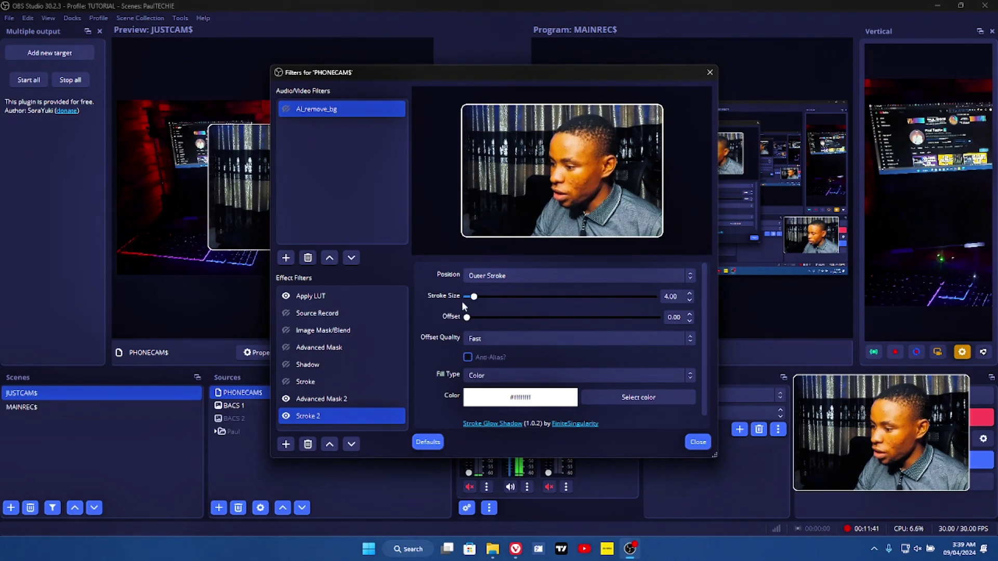
Step: Set the stroke size to 5.00 and switch the Stroke 2 filter off
mouse_move(474, 297)
left_mouse_down()
mouse_move(564, 300)
mouse_move(471, 300)
mouse_move(478, 303)
left_mouse_up()
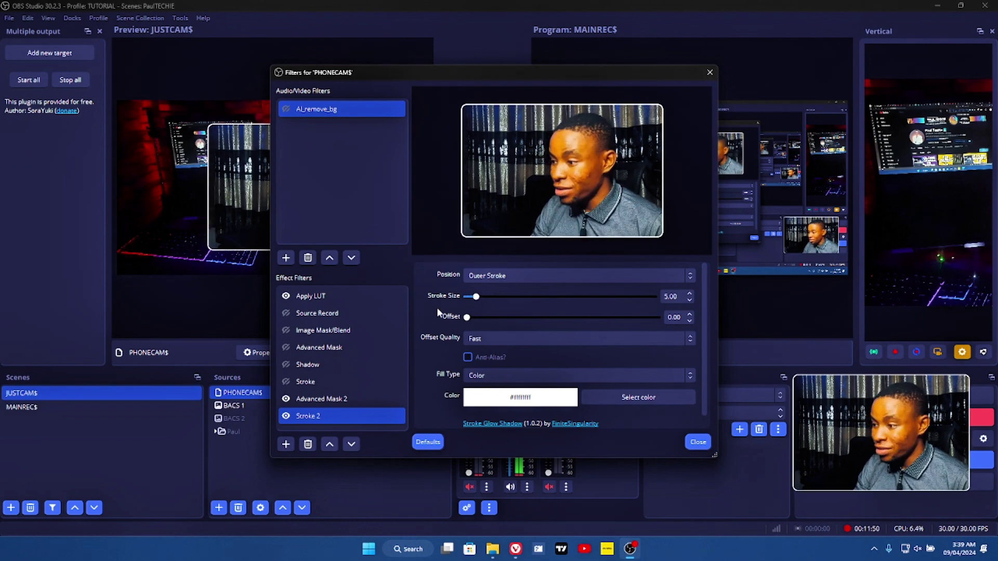
scroll(430, 322, "down", 1)
scroll(429, 335, "up", 1)
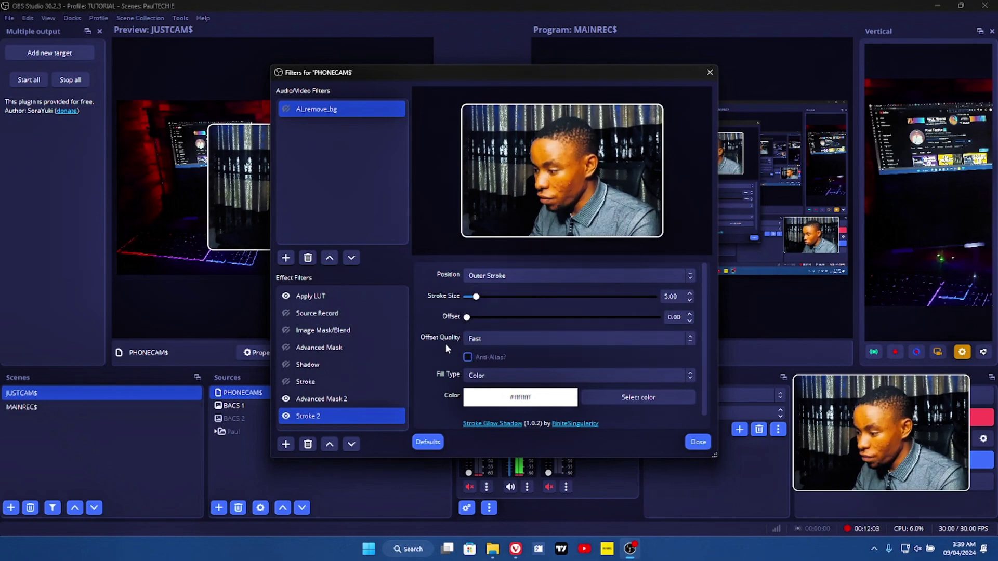
scroll(442, 375, "down", 1)
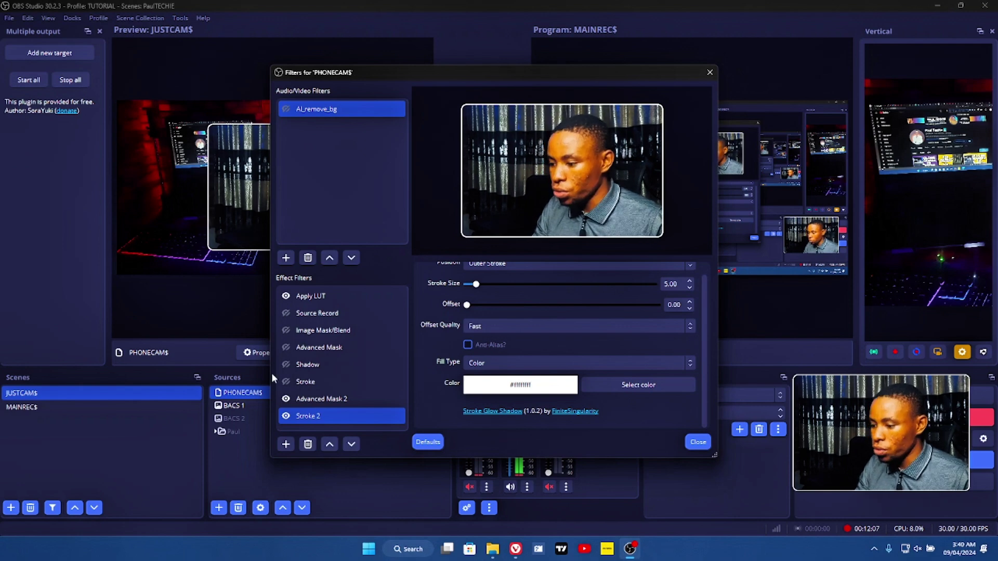
left_click(285, 416)
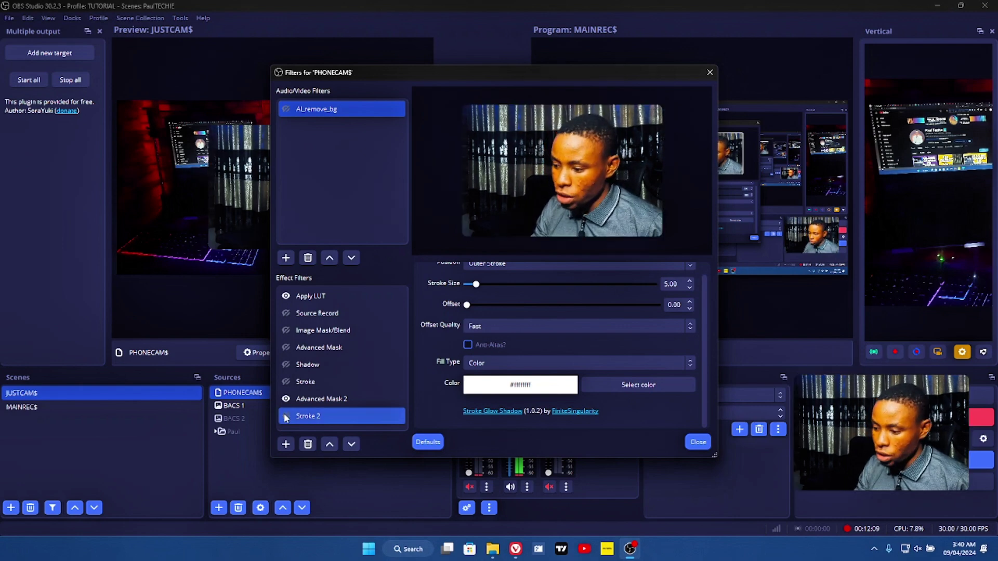
left_click(285, 445)
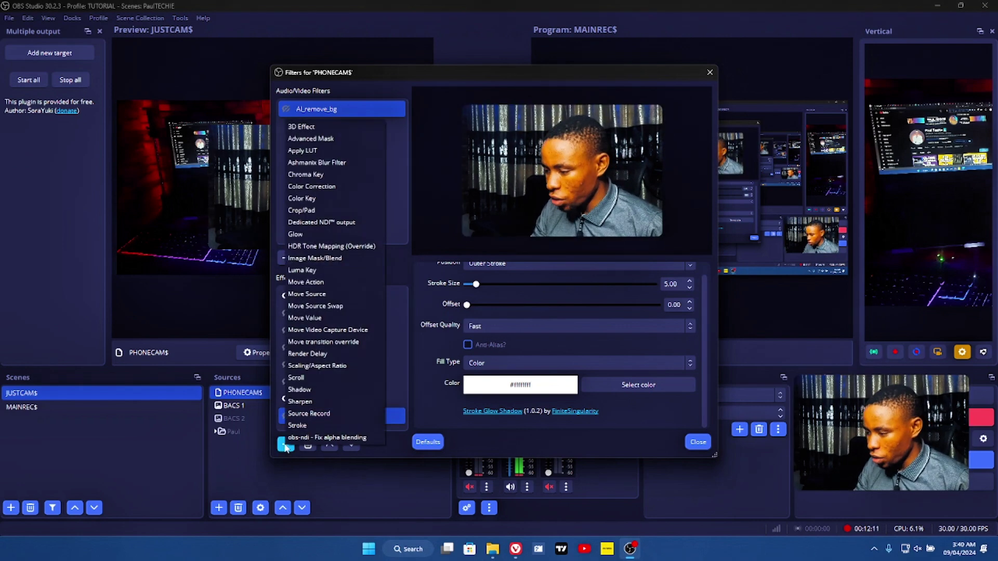
Step: Add a Shadow 2 filter with Triangular blur and a 47 px size
left_click(305, 390)
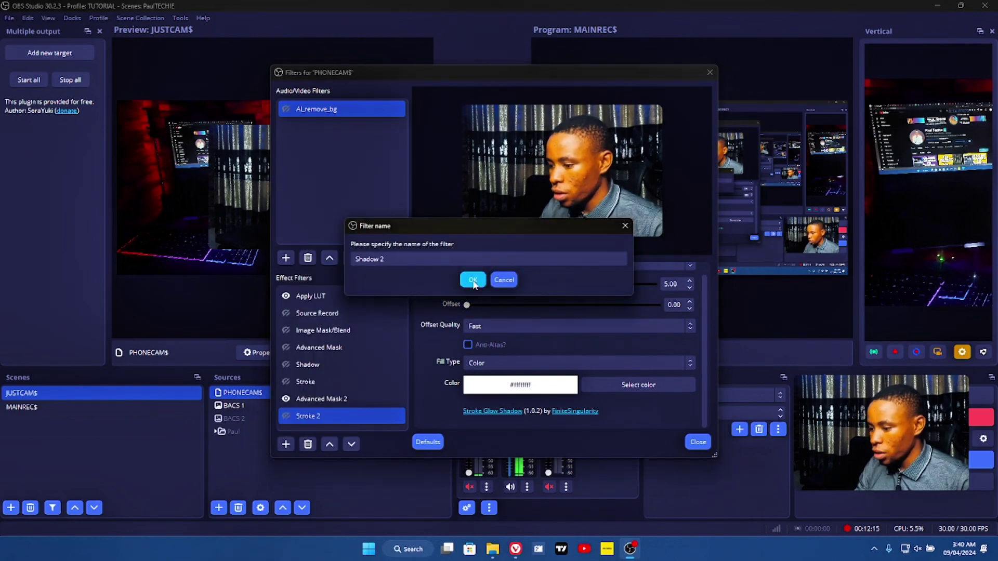
key("Return")
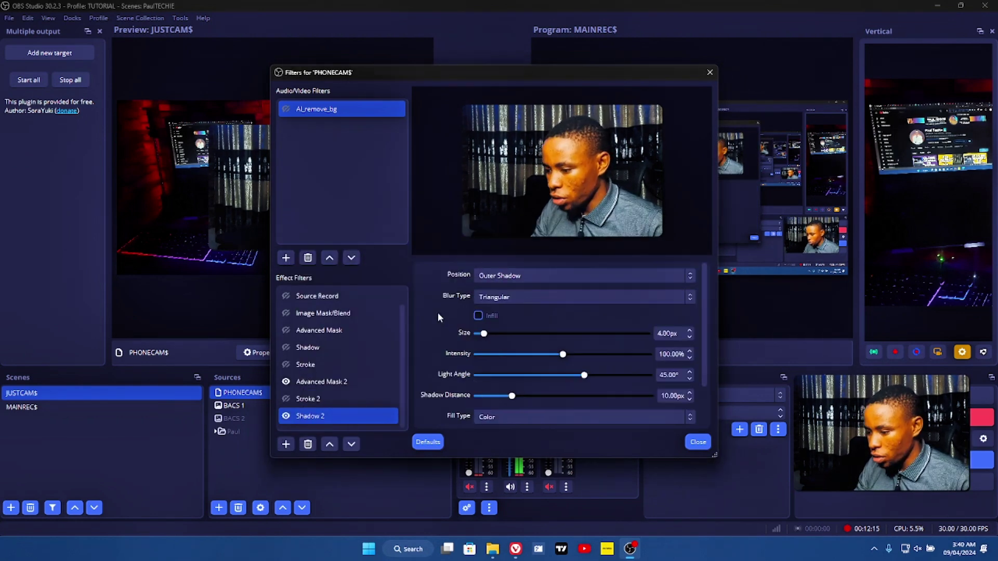
left_click(488, 299)
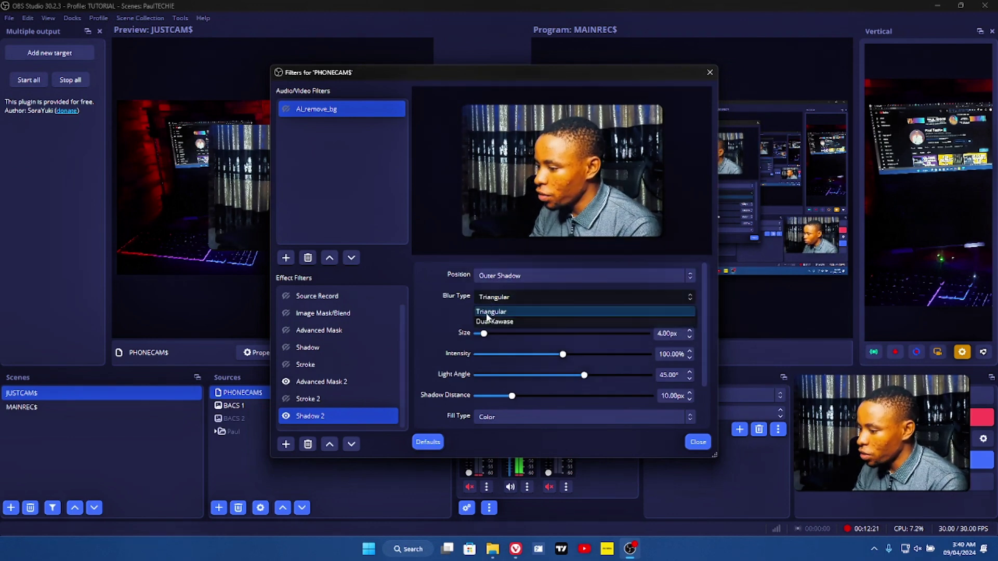
left_click(487, 313)
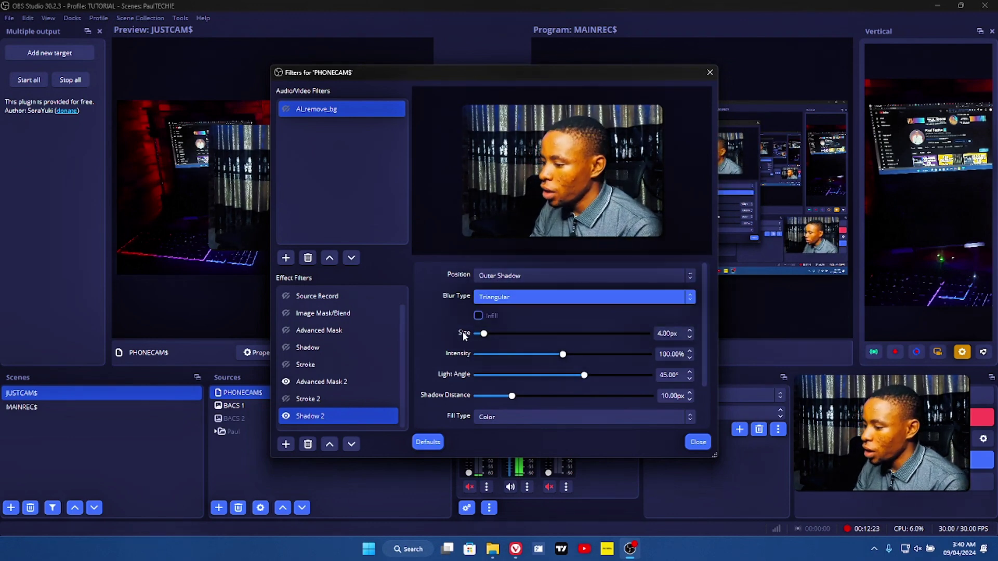
left_click_drag(484, 335, 486, 337)
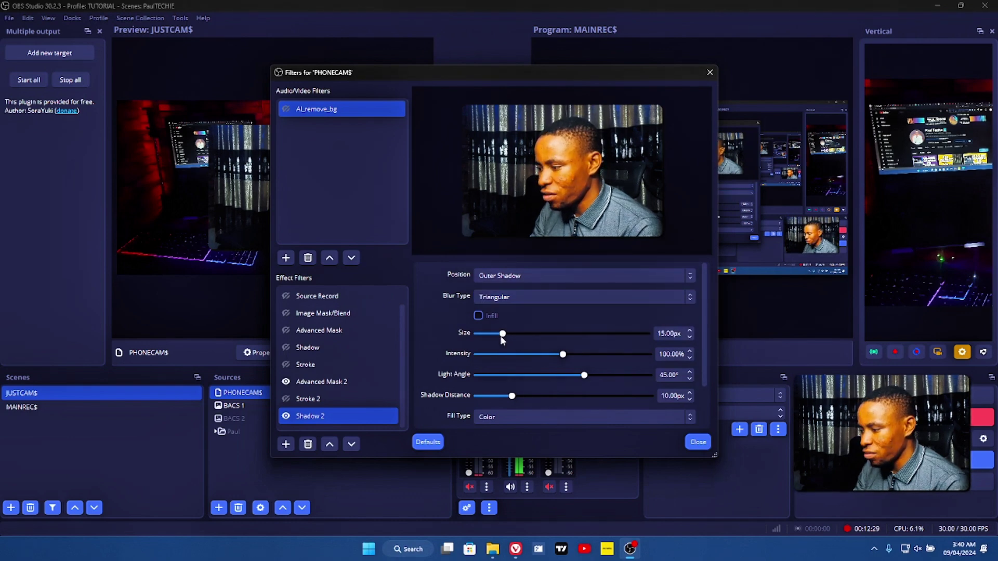
scroll(430, 351, "down", 1)
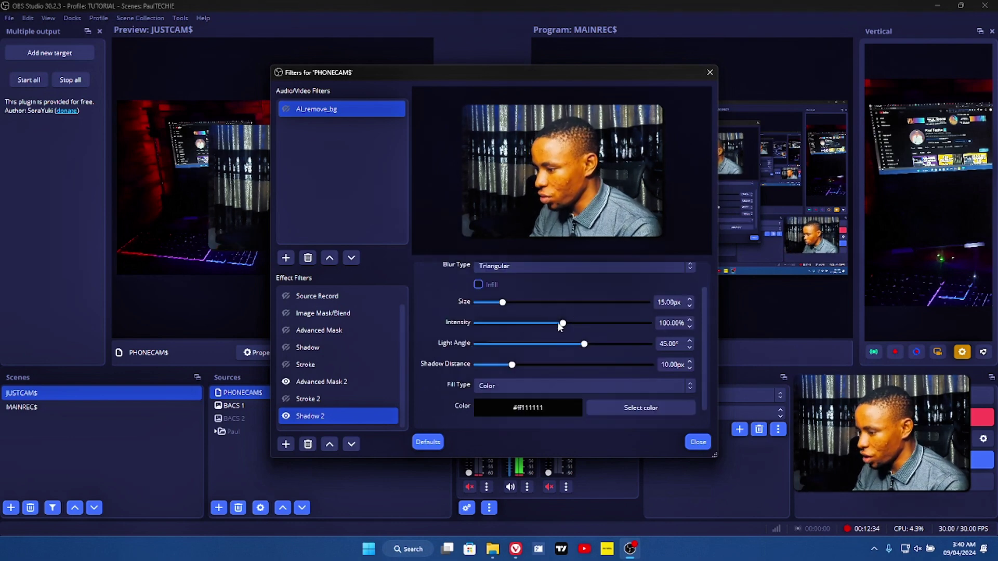
mouse_move(566, 326)
left_mouse_down()
mouse_move(611, 325)
mouse_move(551, 327)
left_mouse_up()
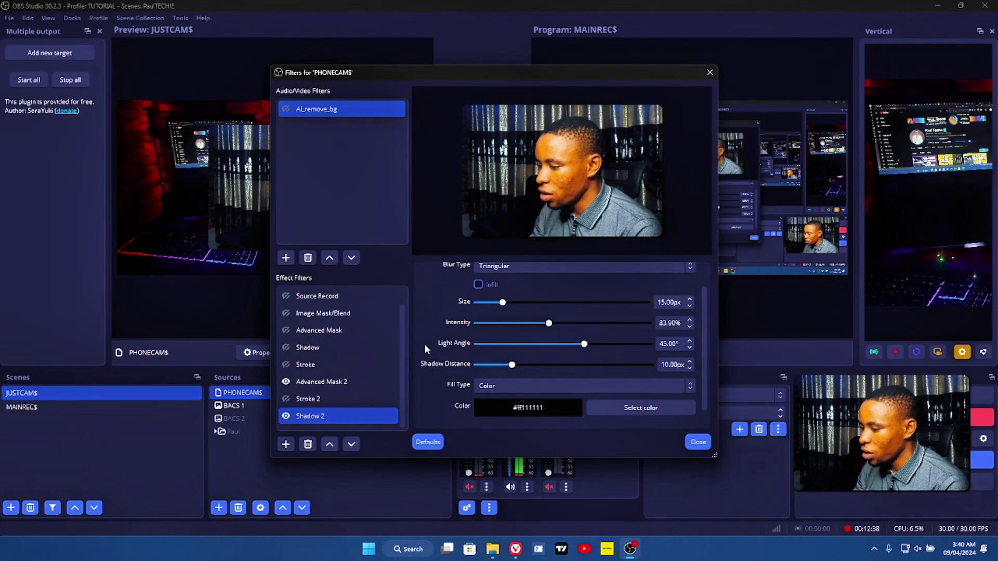
scroll(425, 349, "down", 1)
Step: Colour the glow red at 94.20% intensity with 0 px distance
left_click(600, 379)
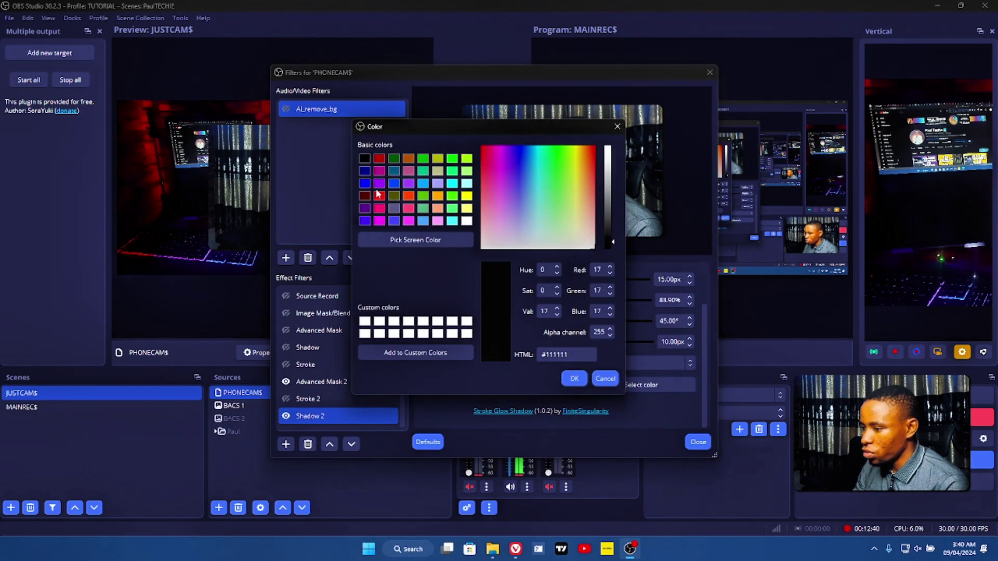
left_click(379, 160)
left_click(574, 379)
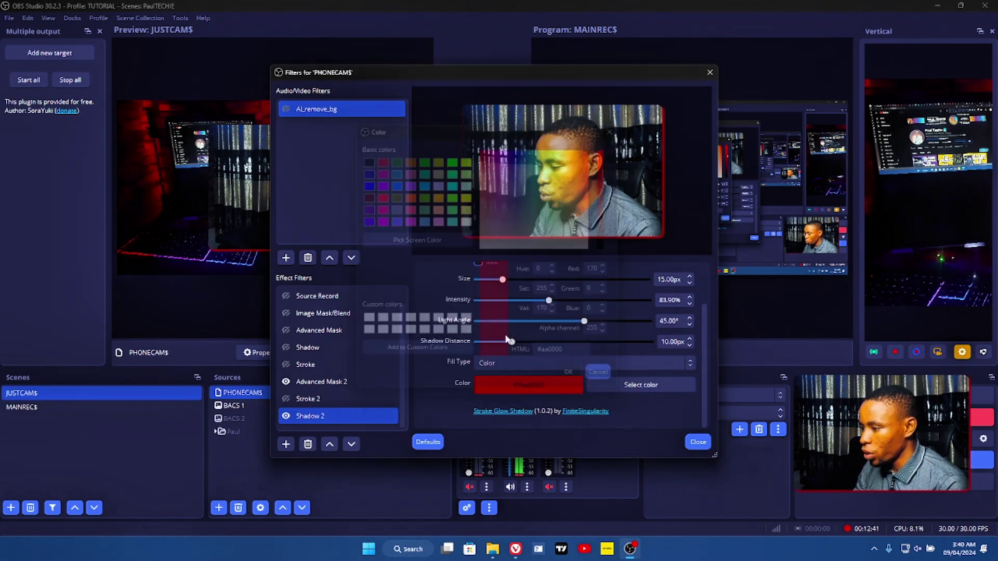
mouse_move(548, 305)
left_mouse_down()
mouse_move(509, 308)
mouse_move(588, 305)
mouse_move(549, 306)
left_mouse_up()
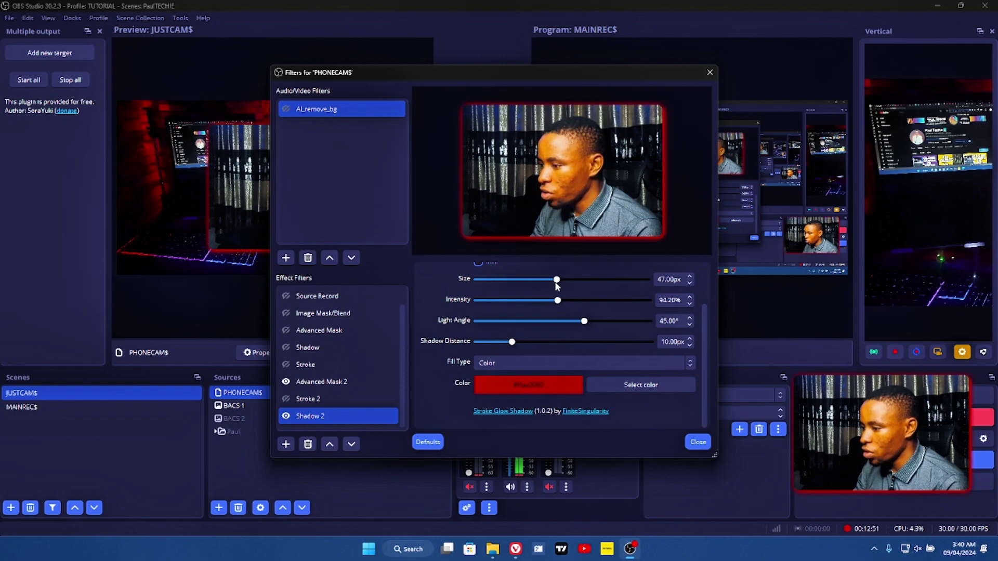
left_click_drag(513, 345, 539, 345)
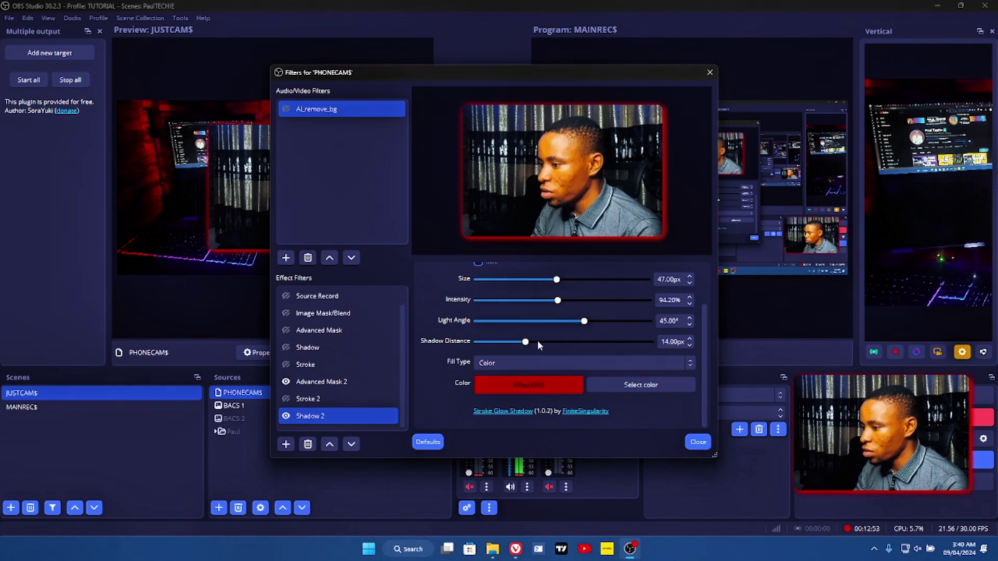
left_click_drag(611, 341, 478, 341)
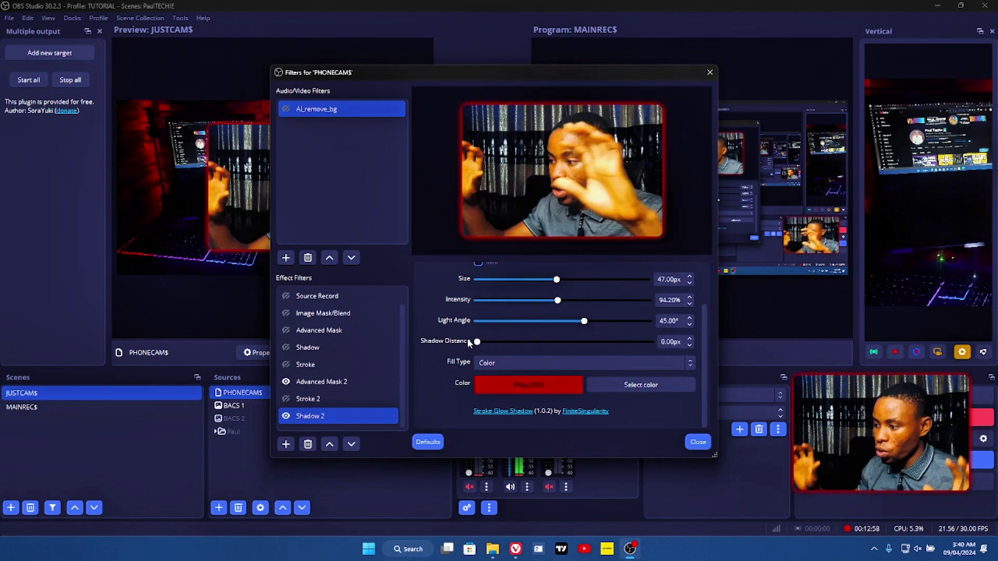
scroll(425, 324, "up", 2)
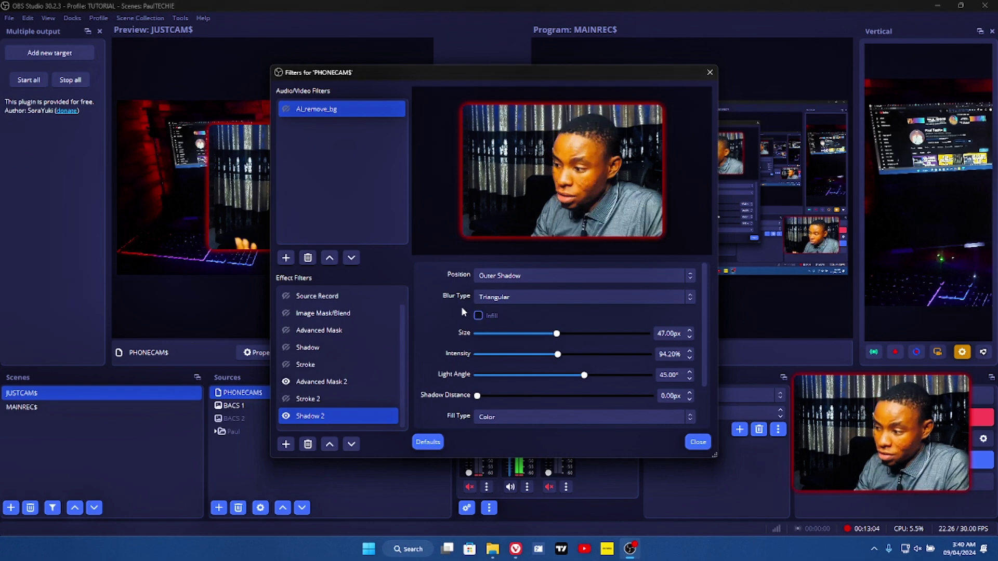
Step: Toggle Stroke 2 and Shadow 2 to compare, then close the filters with both enabled
left_click(286, 398)
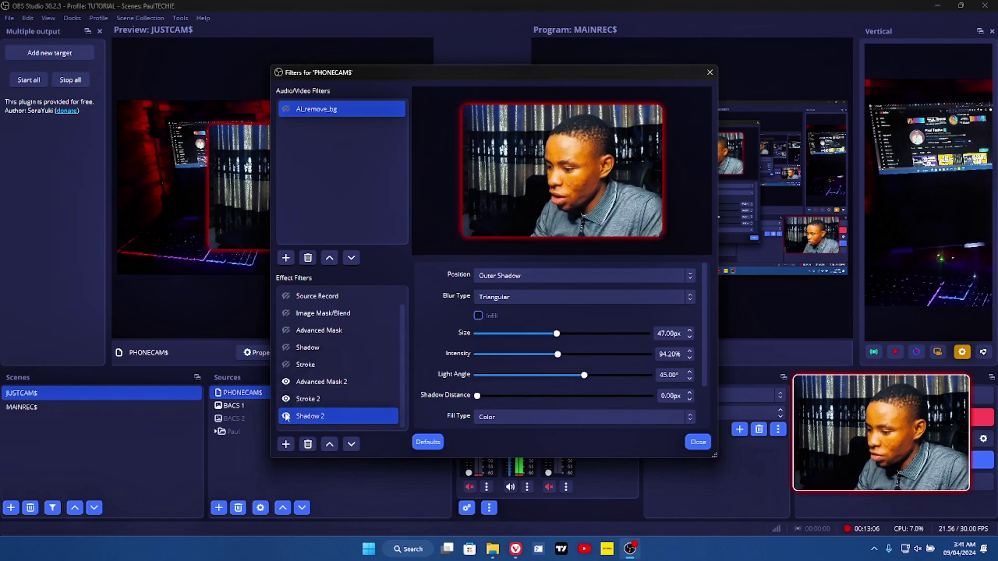
left_click(286, 417)
left_click(286, 416)
left_click(311, 398)
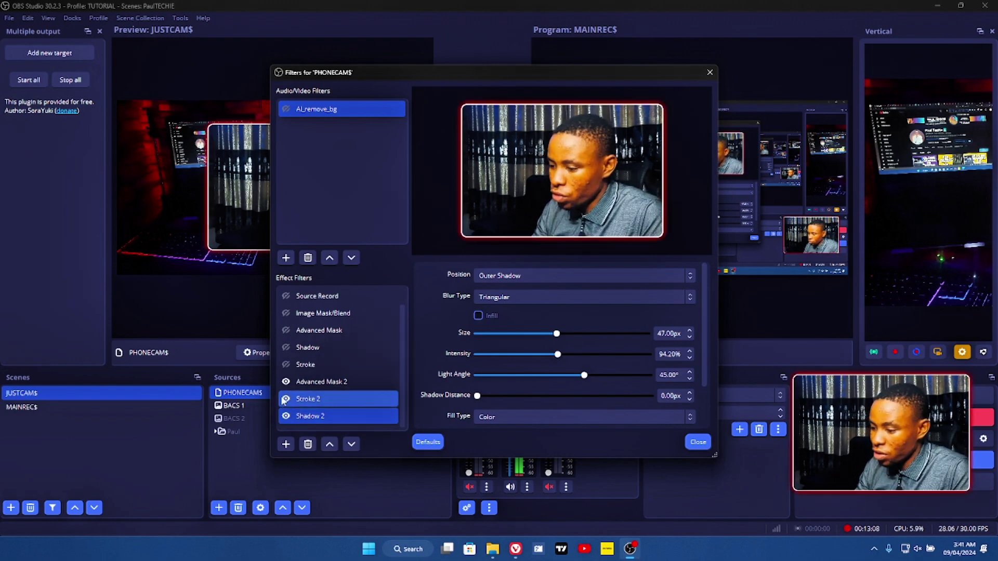
left_click(327, 383, "shift")
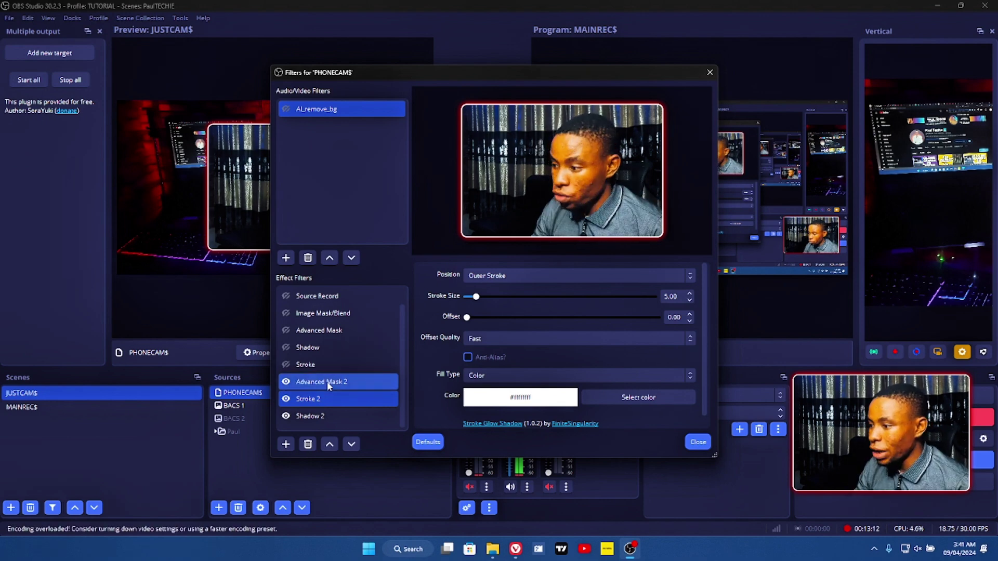
left_click(362, 381, "ctrl")
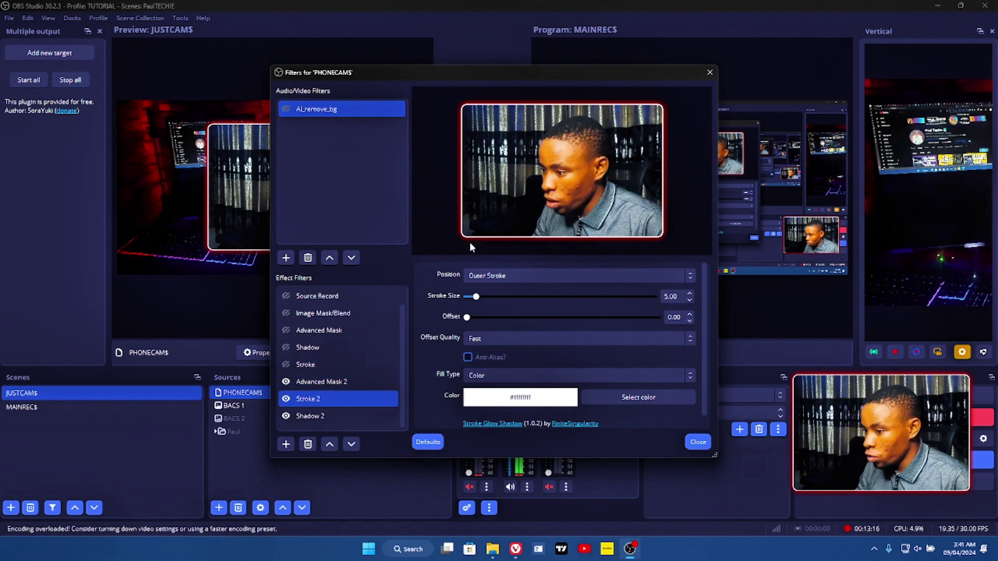
left_click(698, 442)
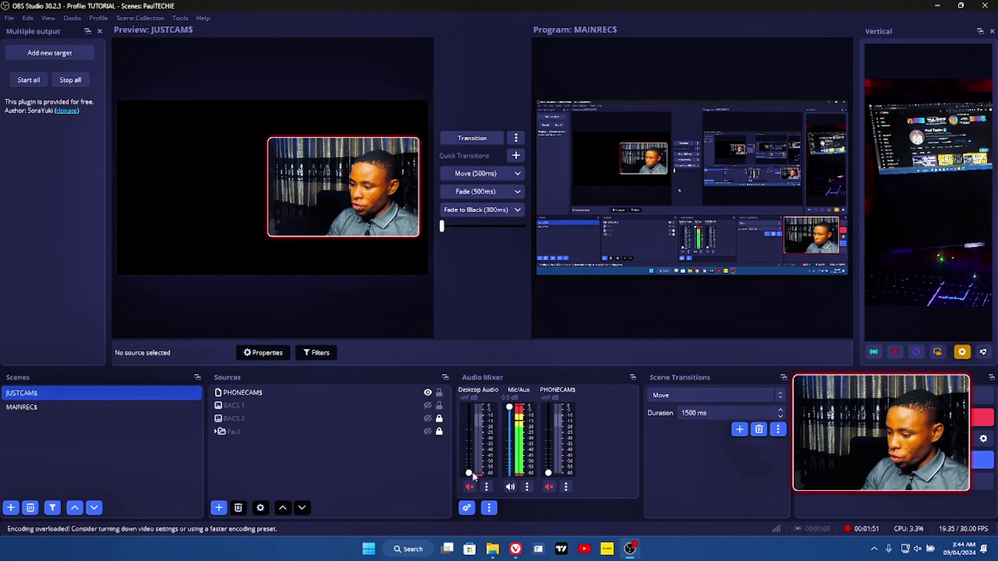
left_click(491, 549)
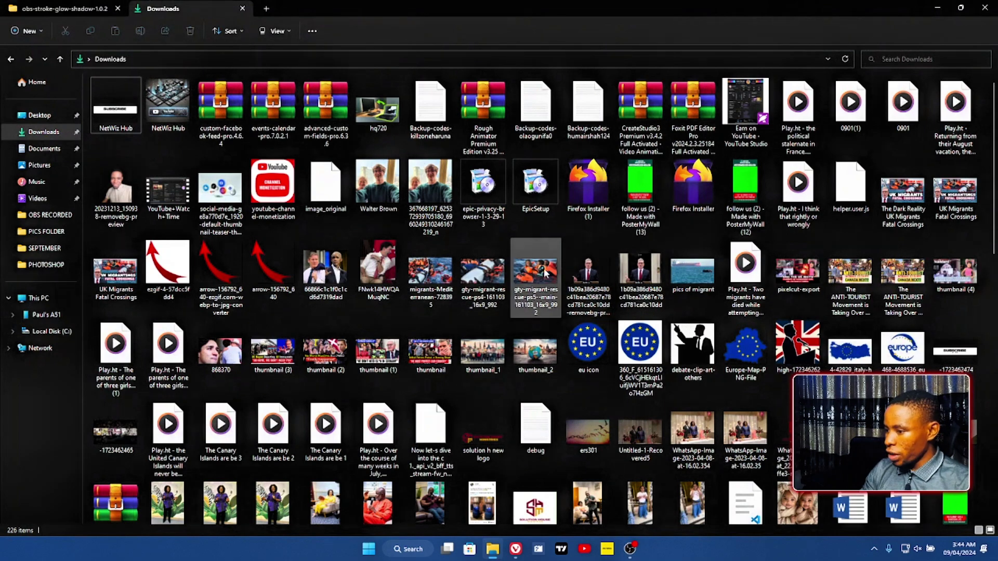
Step: Drag dark-clouds-and-lightning-created-with-ai-free-photo.jpeg from Downloads into the OBS sources
scroll(545, 273, "down", 15)
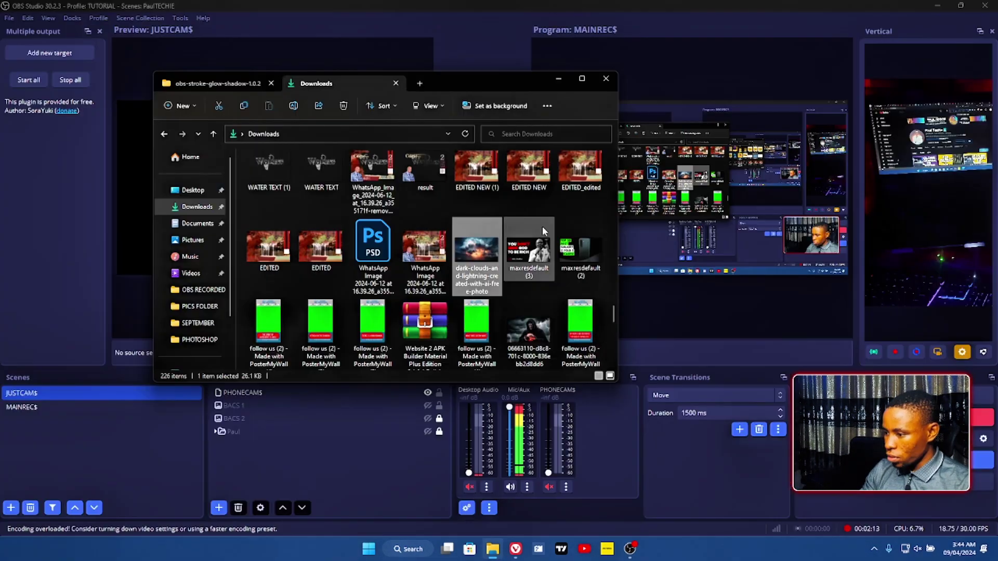
left_click_drag(319, 469, 248, 457)
Step: Layer the dark-clouds storm image below PHONECAM$ and fit it to the full canvas
left_click(248, 457)
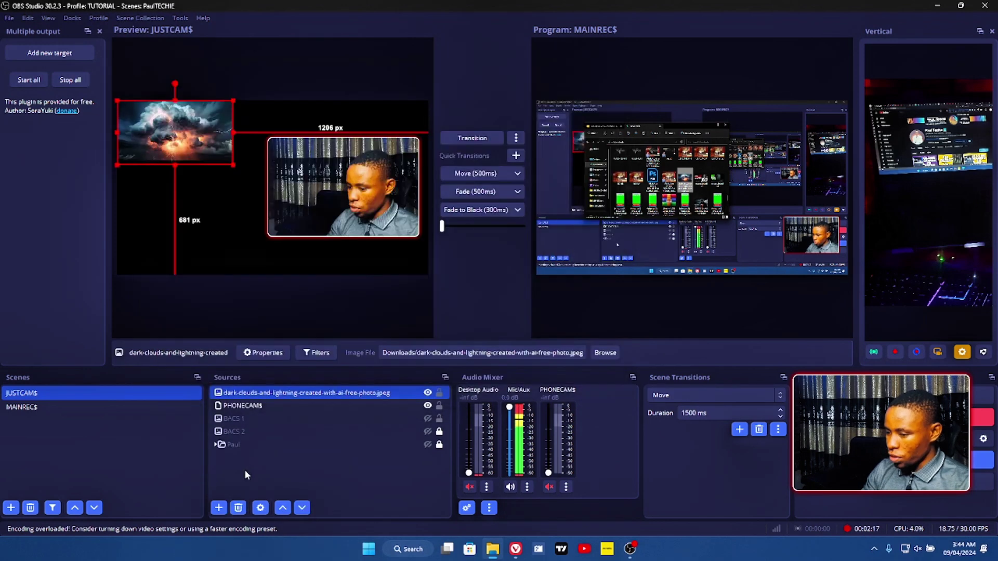
left_click(224, 176)
left_click_drag(255, 394, 258, 405)
right_click(257, 404)
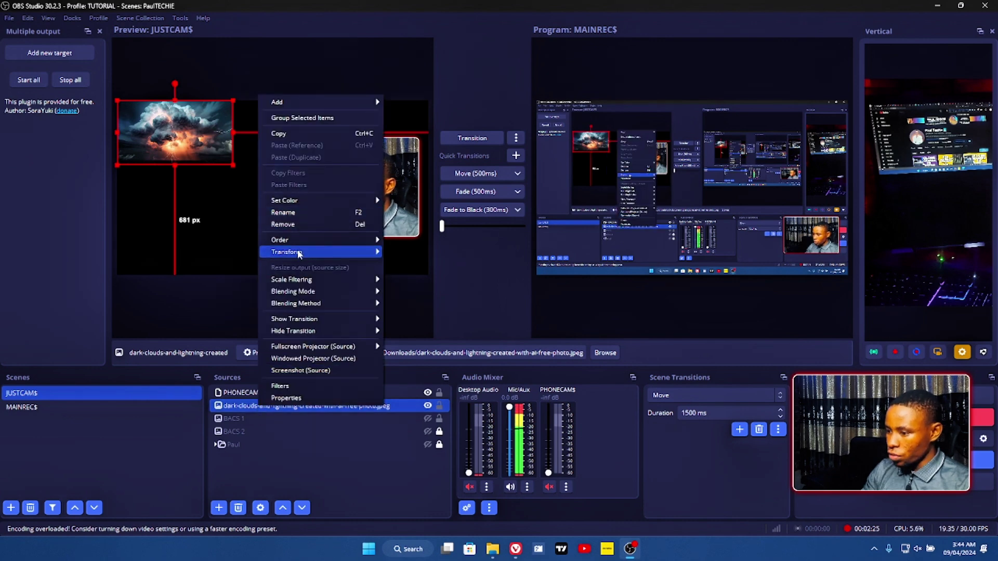
mouse_move(300, 253)
left_click(431, 370)
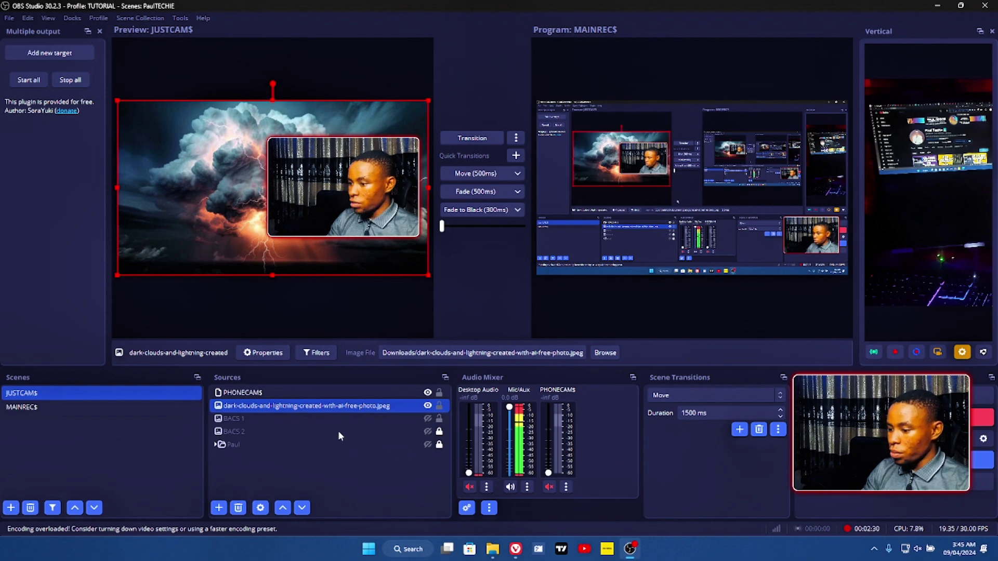
left_click(281, 470)
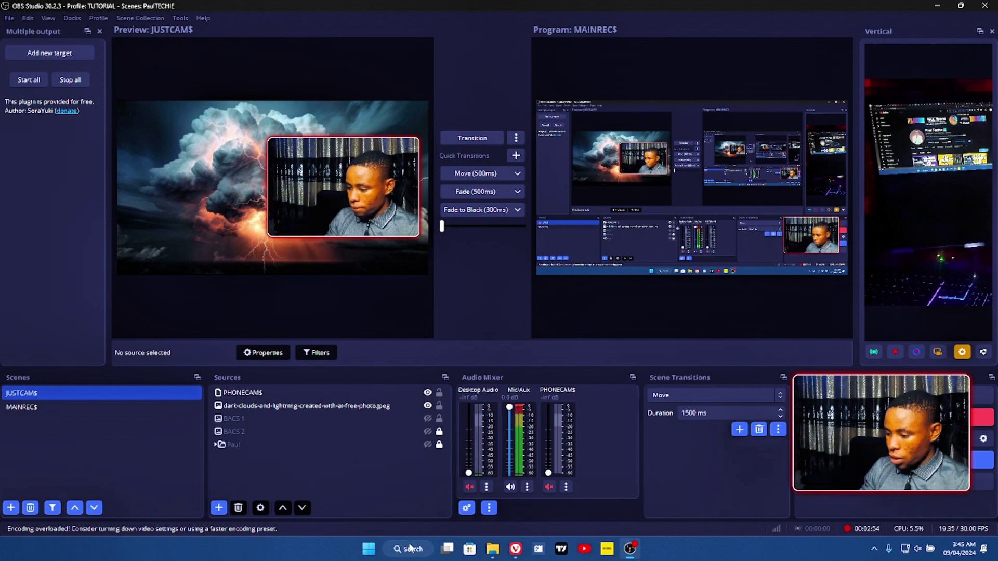
Step: Launch BibleShow and switch its display output to NDI, turning off the display window
left_click(410, 548)
type("b")
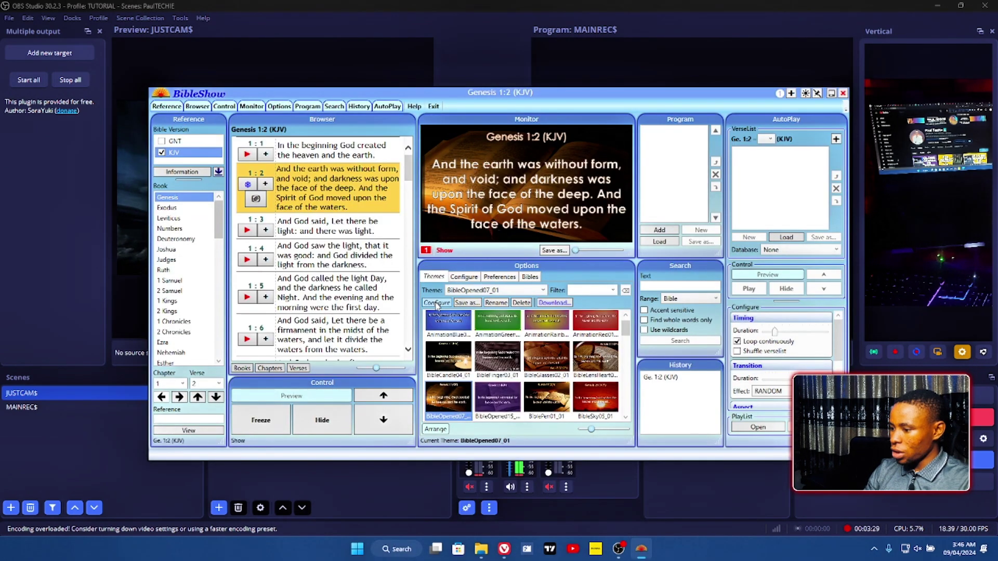
left_click(461, 278)
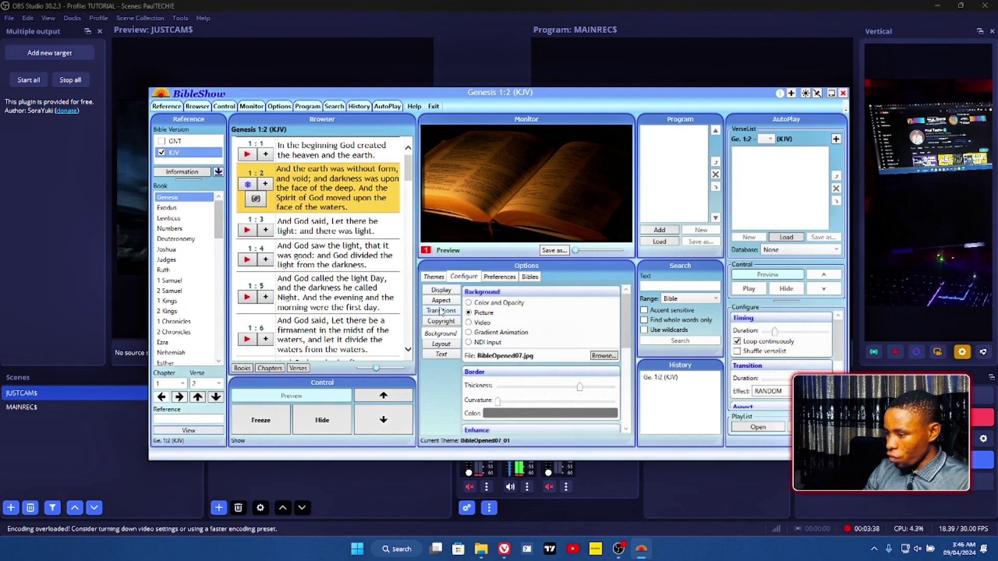
left_click(440, 291)
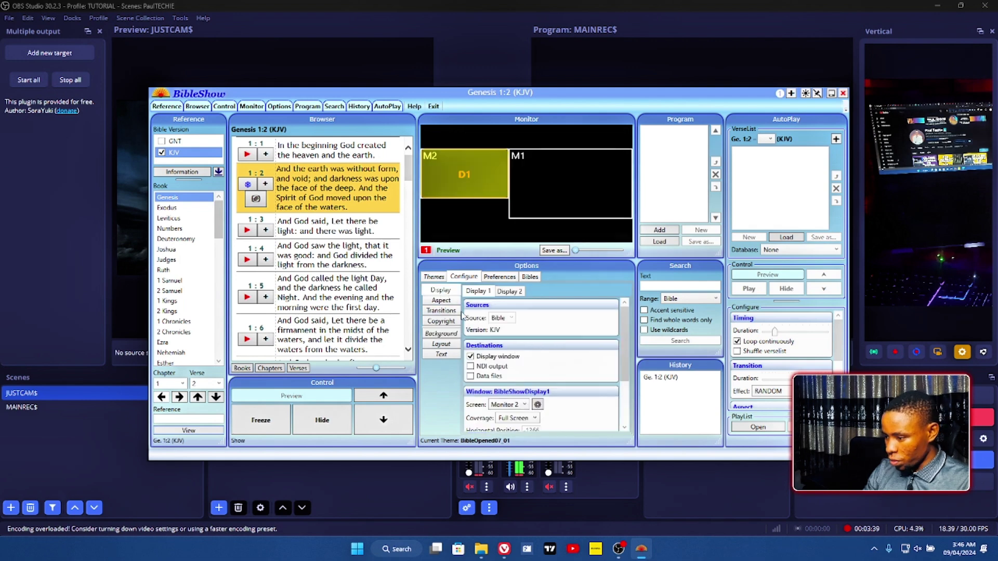
left_click(470, 367)
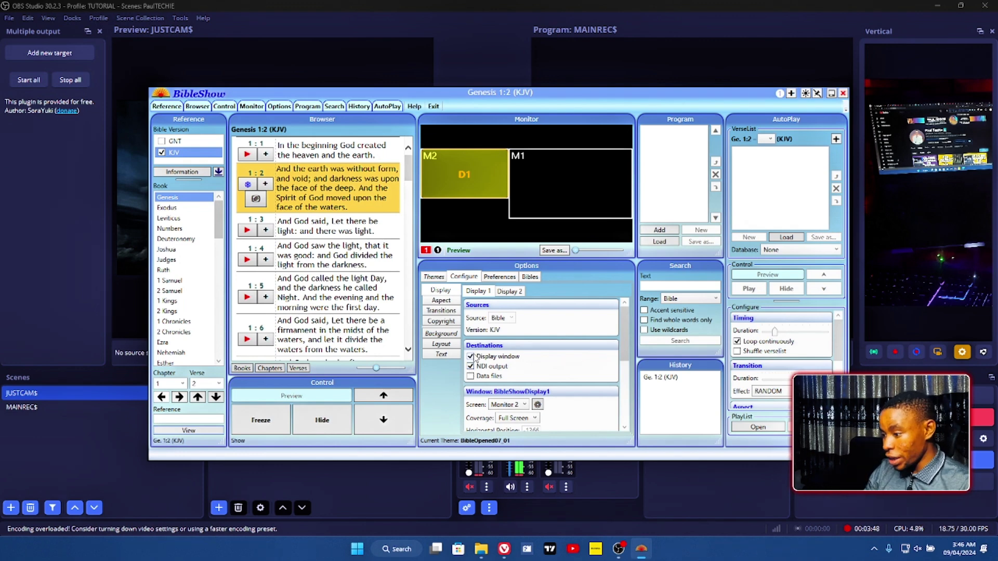
left_click(470, 357)
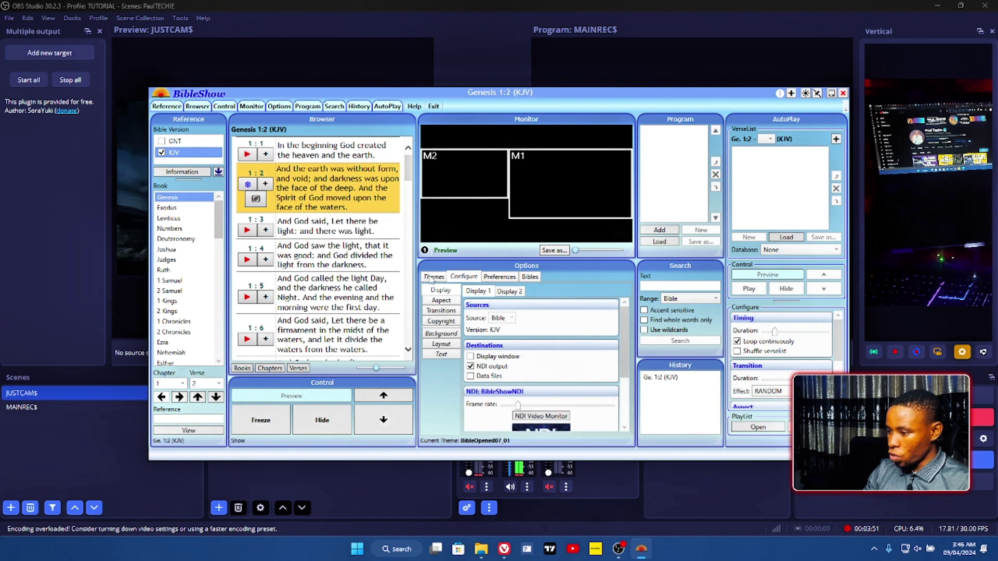
Step: Show Genesis 1:3 and advance to Genesis 1:5, then return to OBS
key("Return")
left_click(248, 230)
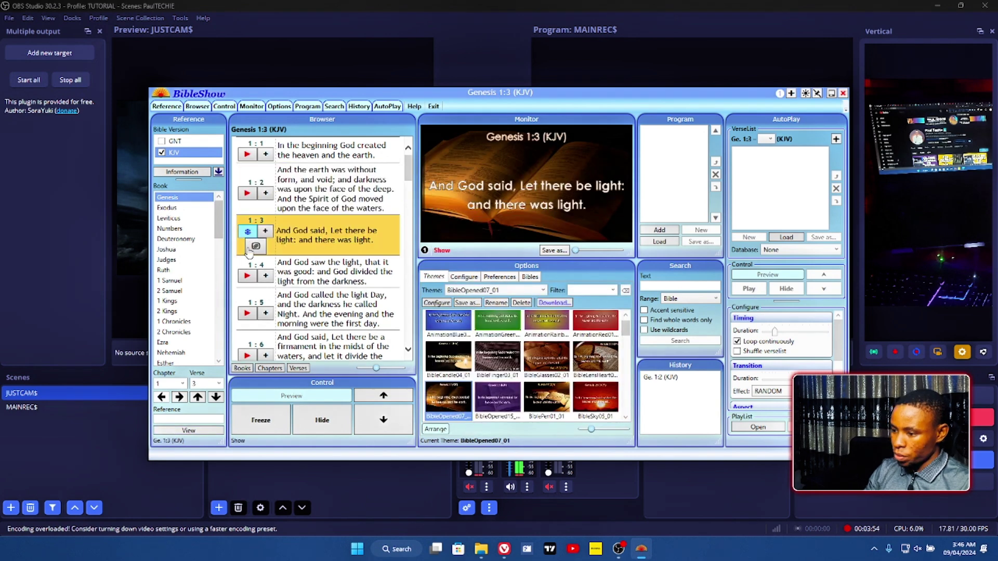
key("Down")
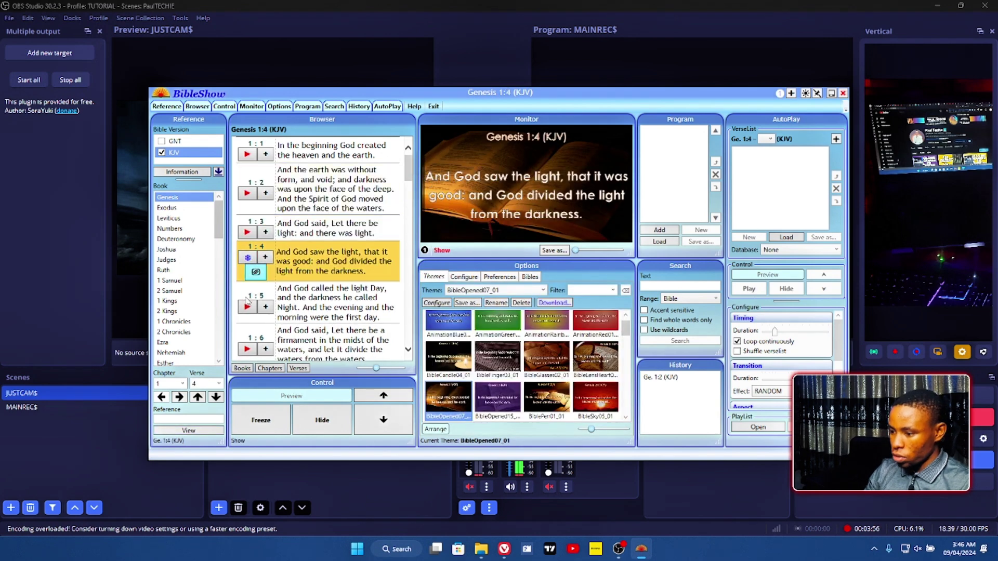
key("Down")
left_click(461, 69)
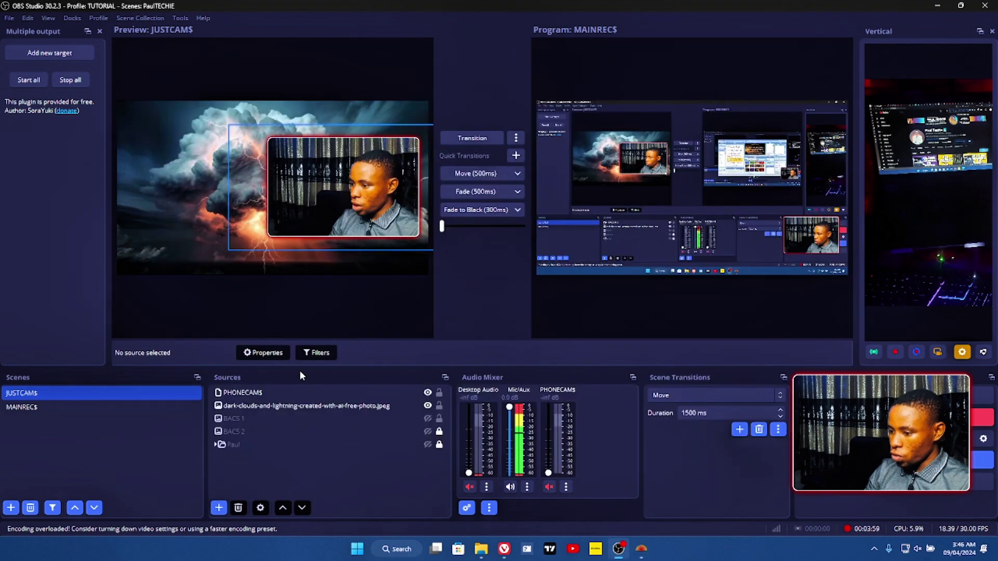
Step: Add an NDI Source receiving the BibleShowNDI stream
left_click(219, 507)
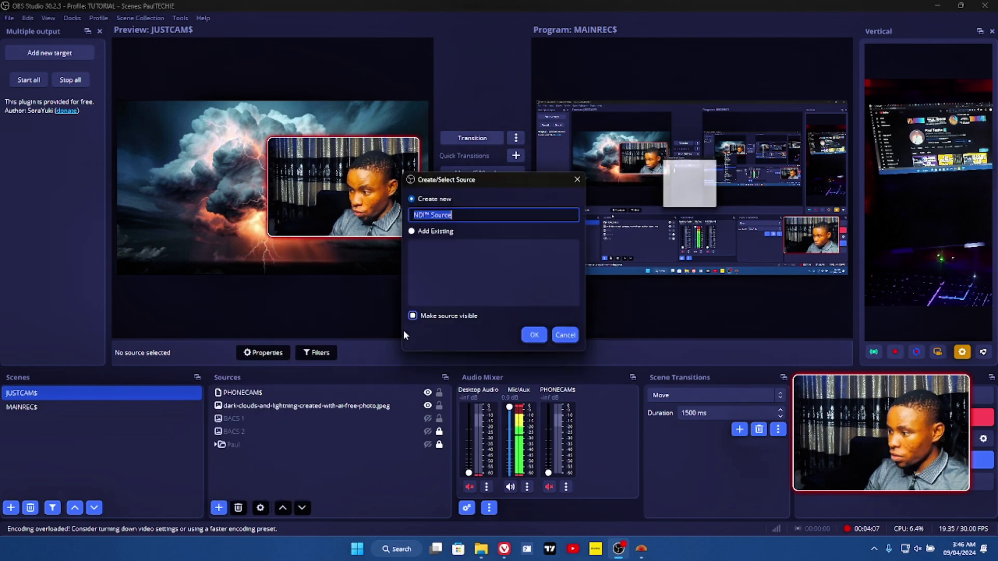
left_click(533, 334)
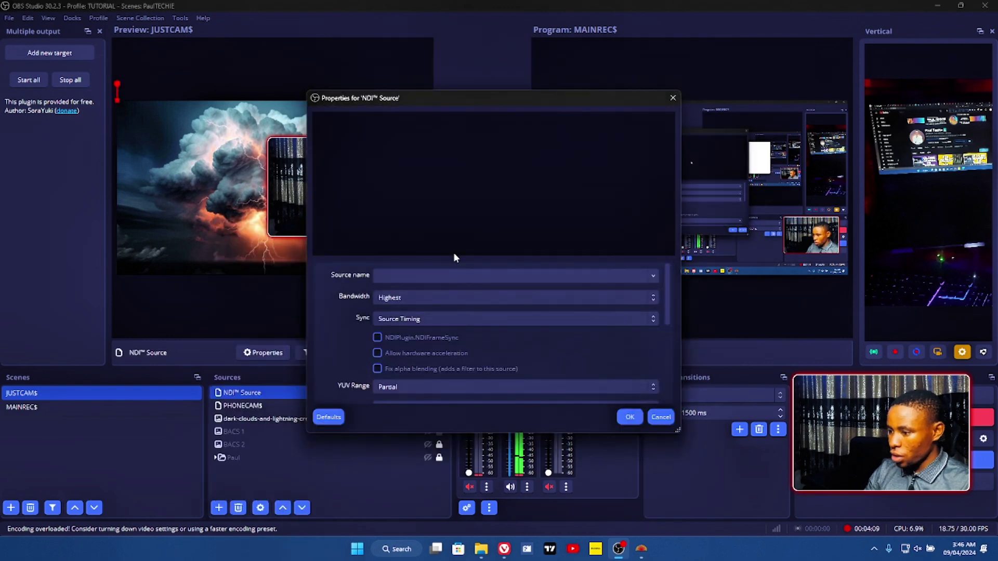
left_click(574, 278)
left_click(651, 274)
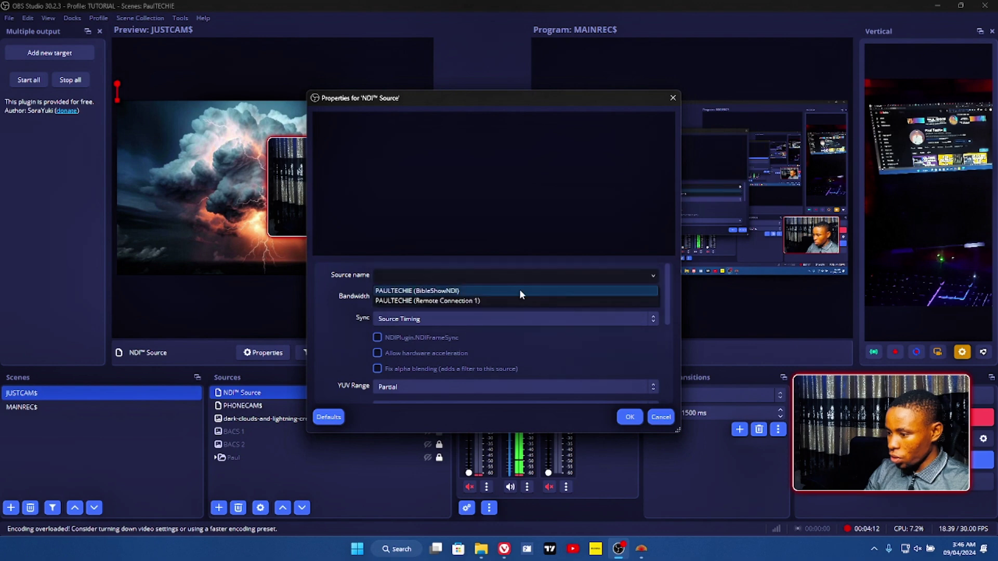
left_click(443, 292)
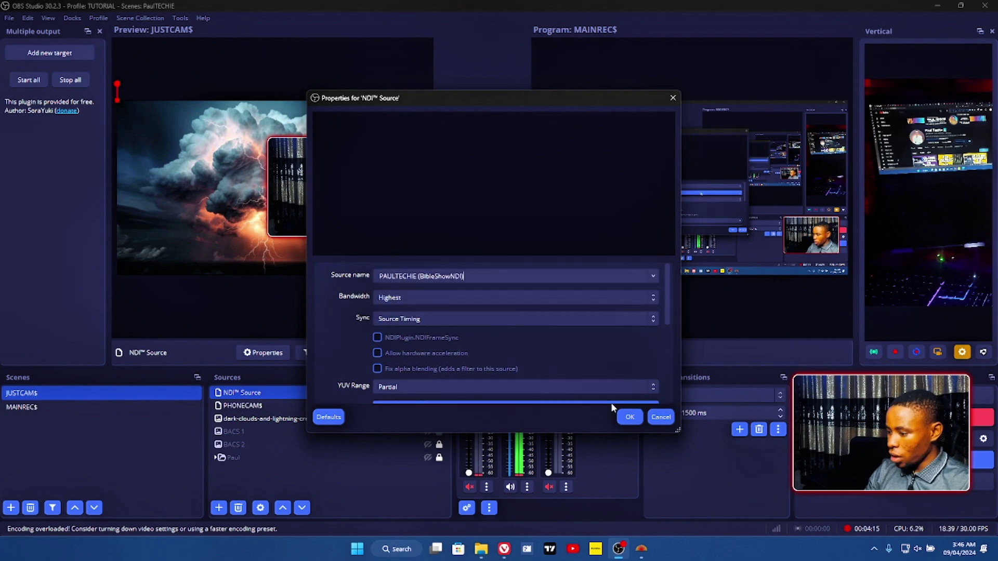
left_click(624, 415)
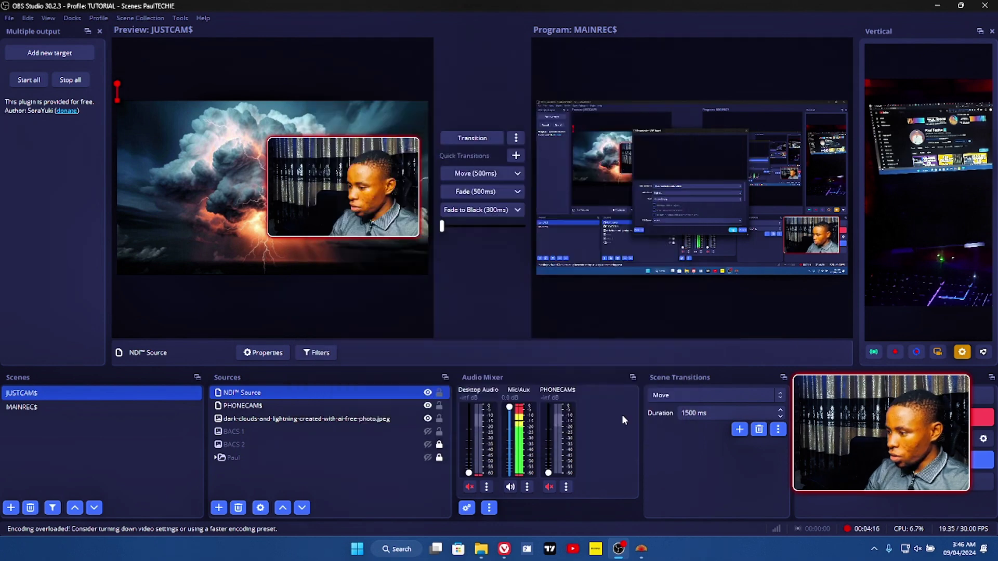
Step: Fit the Genesis verse overlay to the canvas, then shrink it
right_click(281, 390)
mouse_move(313, 210)
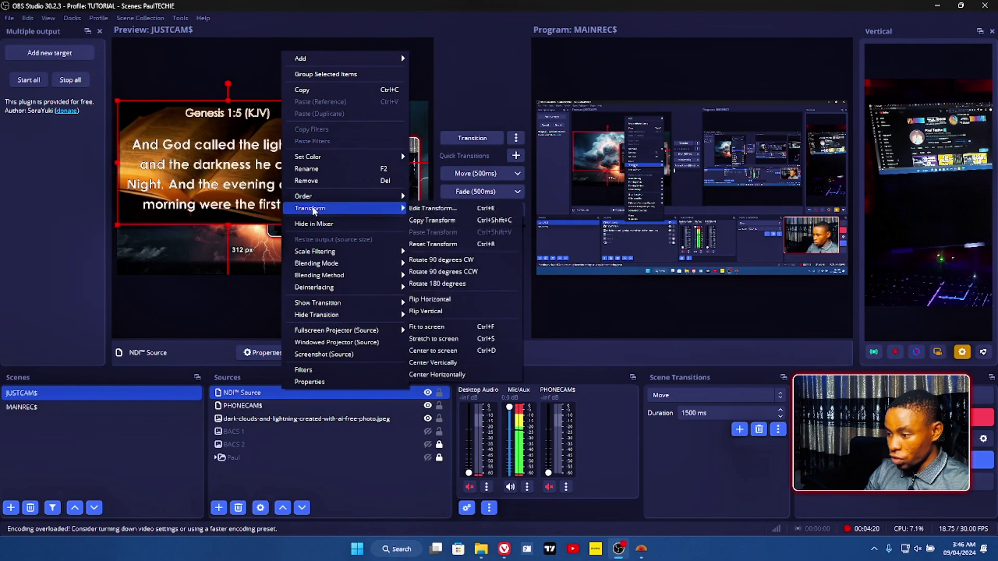
left_click(430, 326)
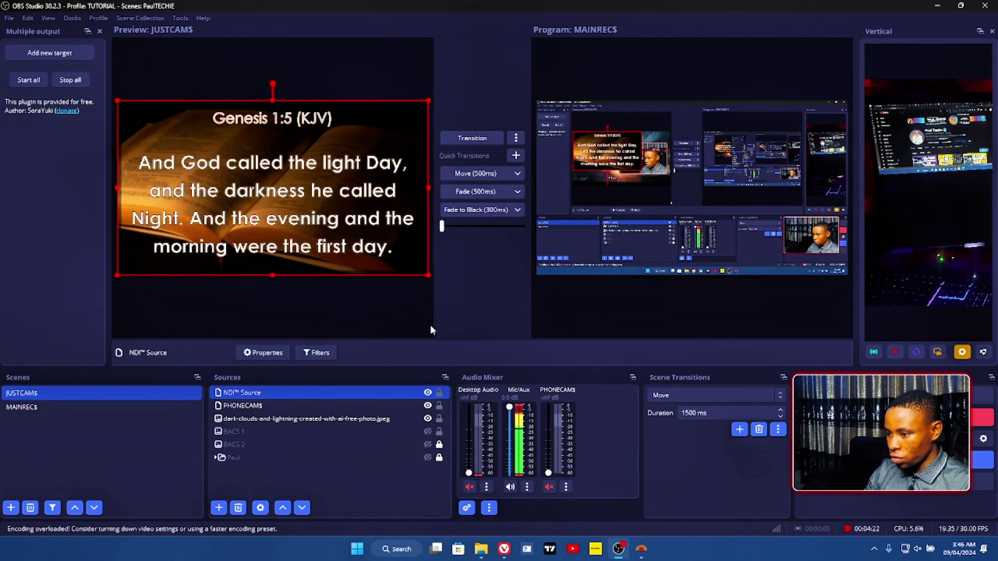
left_click_drag(419, 268, 324, 207)
Step: Shrink the webcam box and move the lyrics box down beside it
left_click(325, 206)
left_click_drag(228, 250, 265, 238)
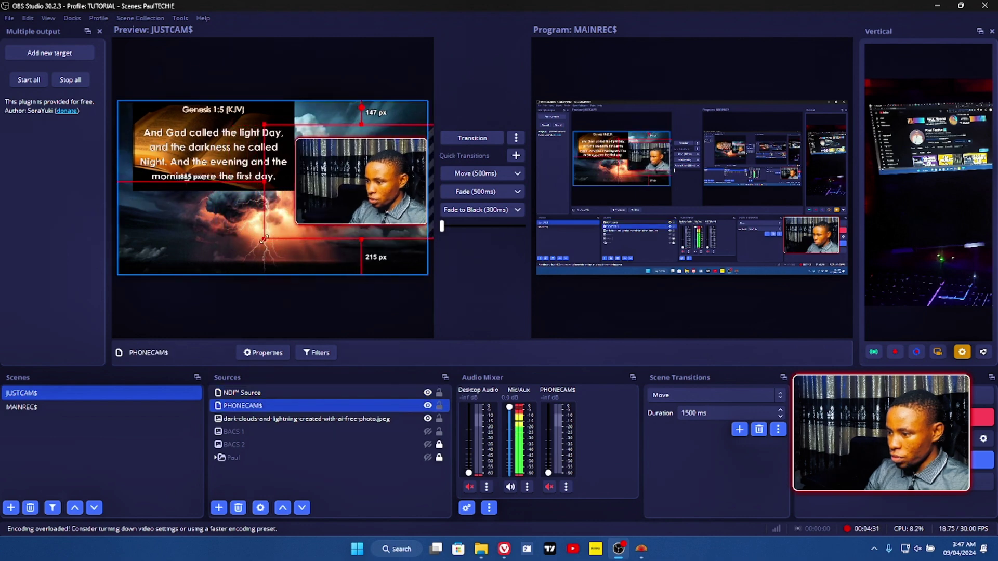
left_click_drag(208, 154, 203, 188)
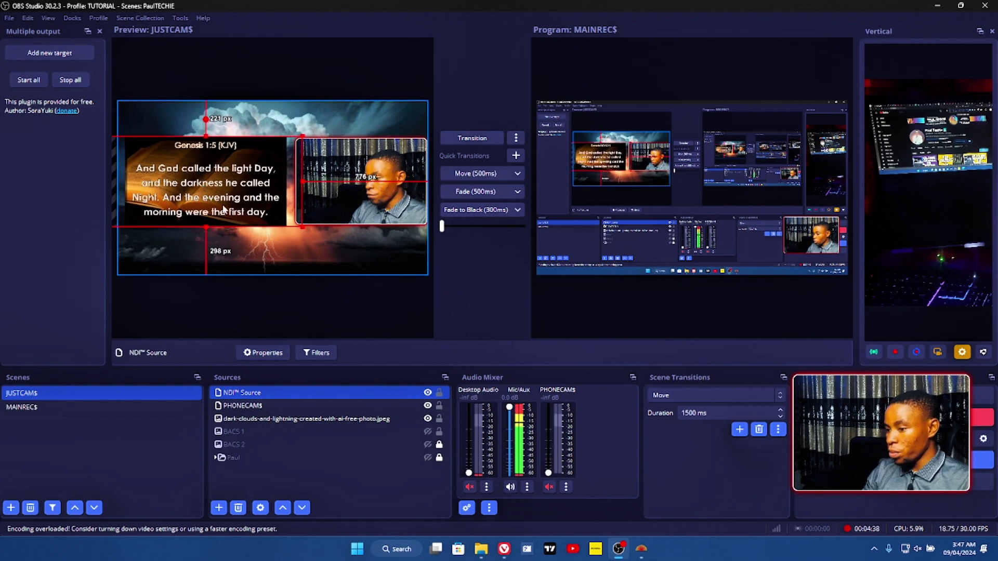
right_click(269, 394)
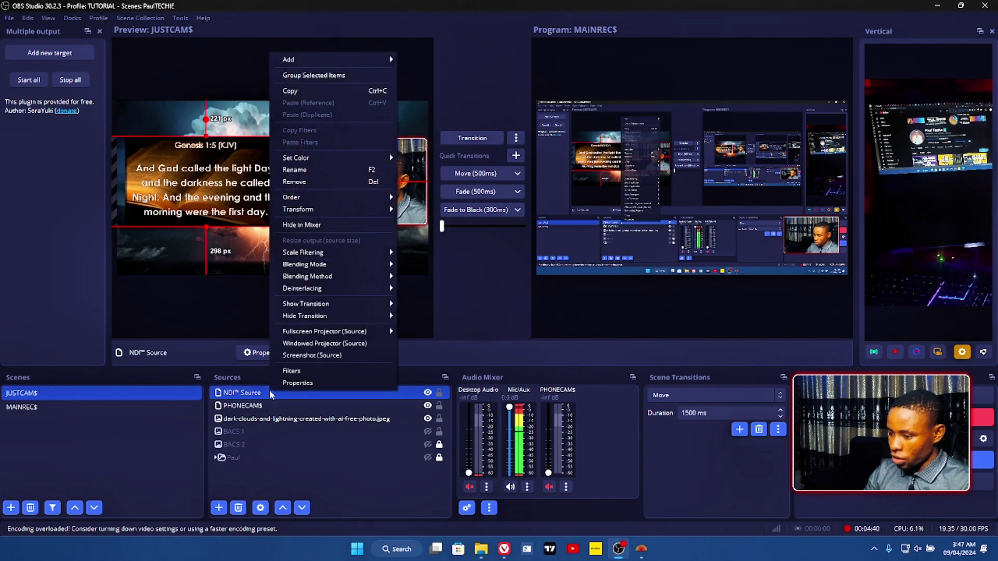
Step: Add an Advanced Mask filter to NDI Source and widen it to reveal the full lyrics
left_click(292, 370)
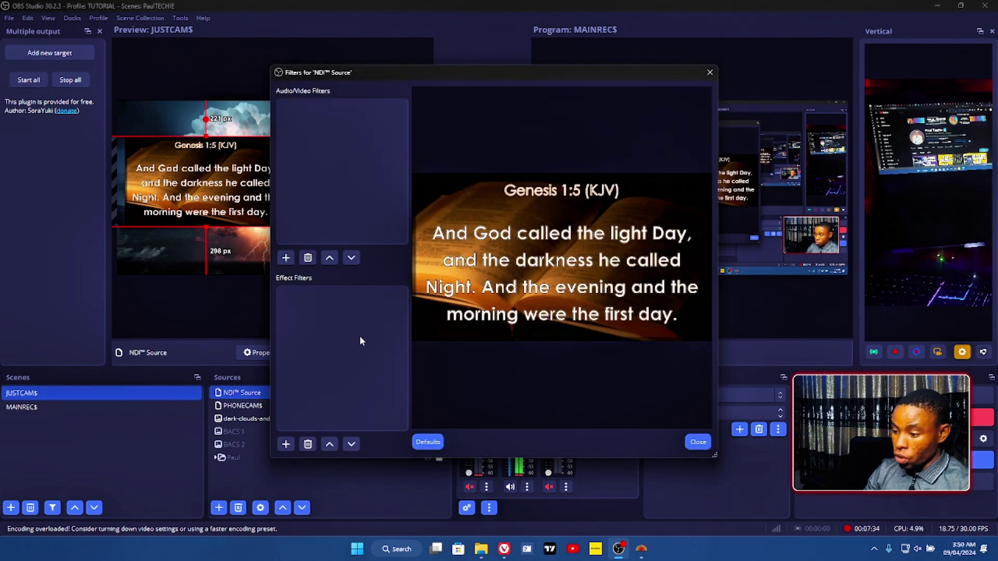
left_click(286, 444)
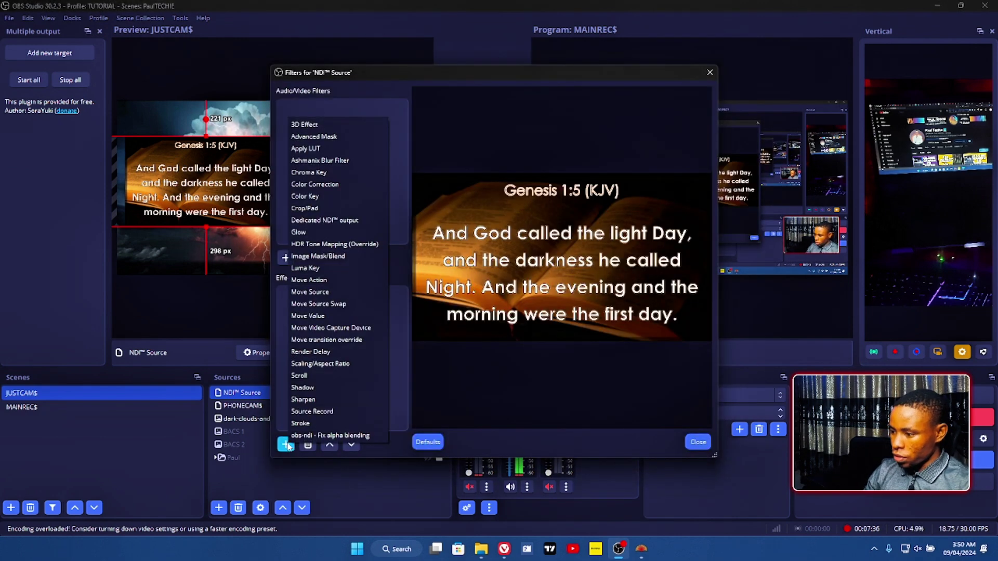
left_click(306, 137)
left_click(472, 285)
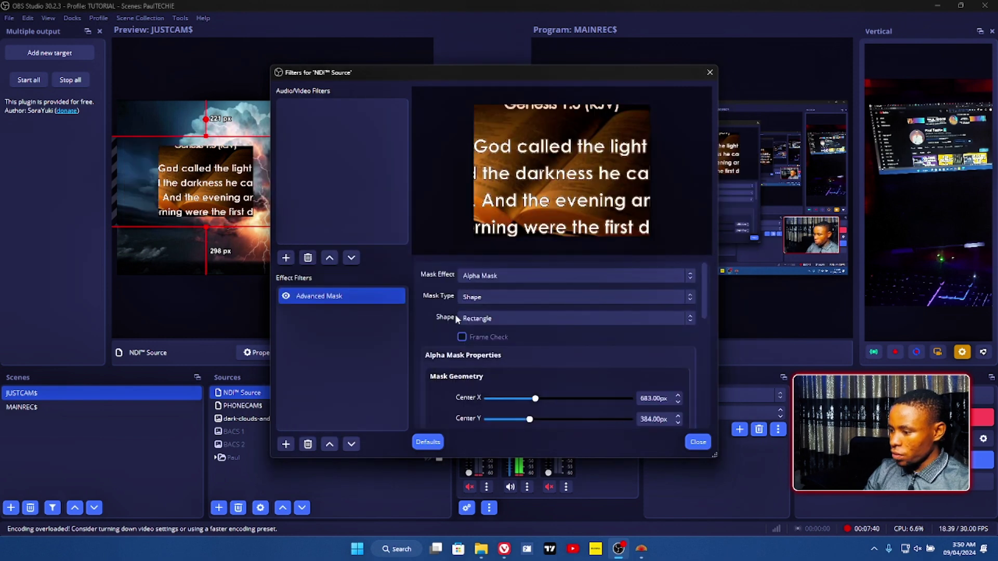
scroll(454, 314, "down", 5)
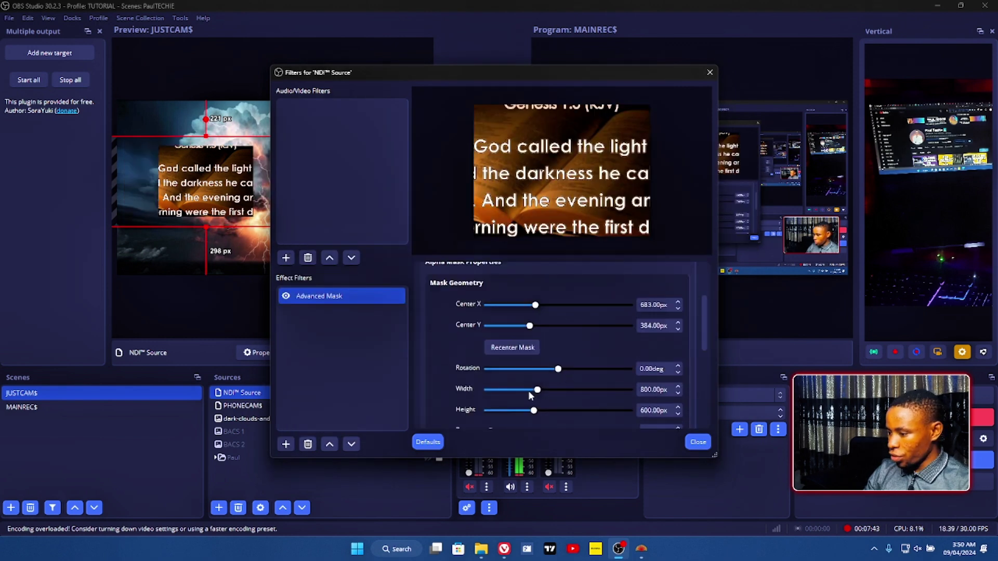
left_click_drag(536, 389, 538, 411)
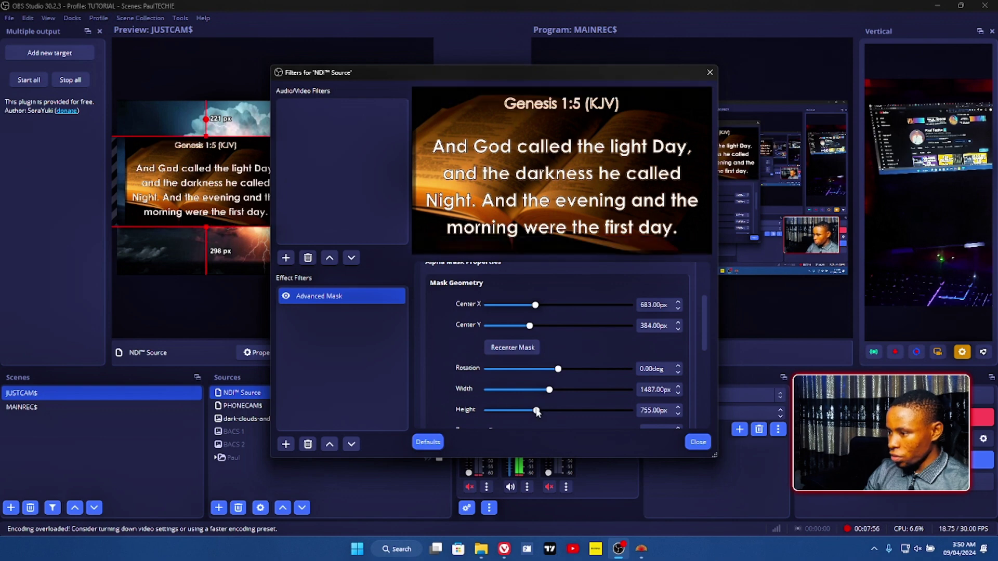
Step: Add a white outer Stroke filter to the lyrics overlay
left_click(285, 444)
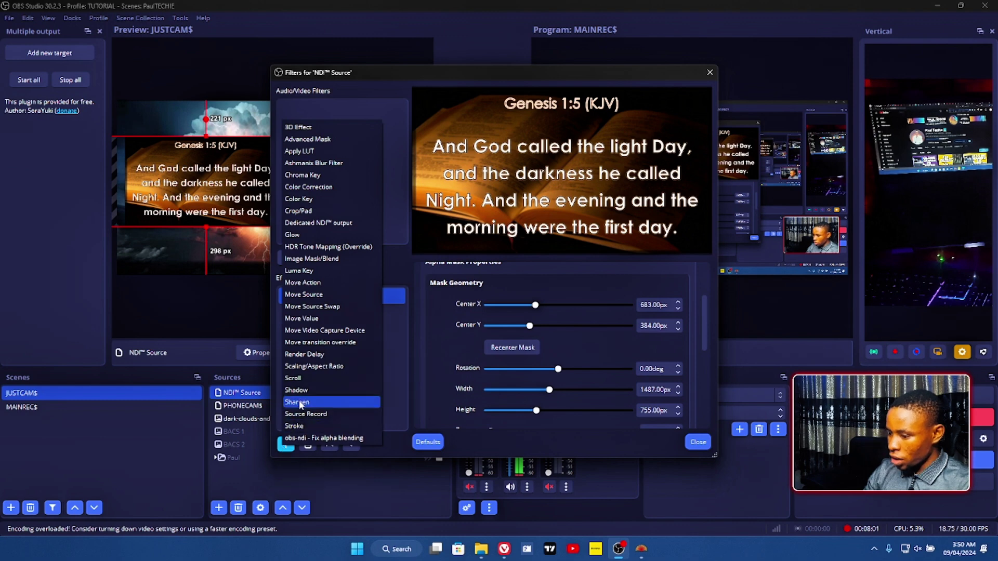
left_click(295, 425)
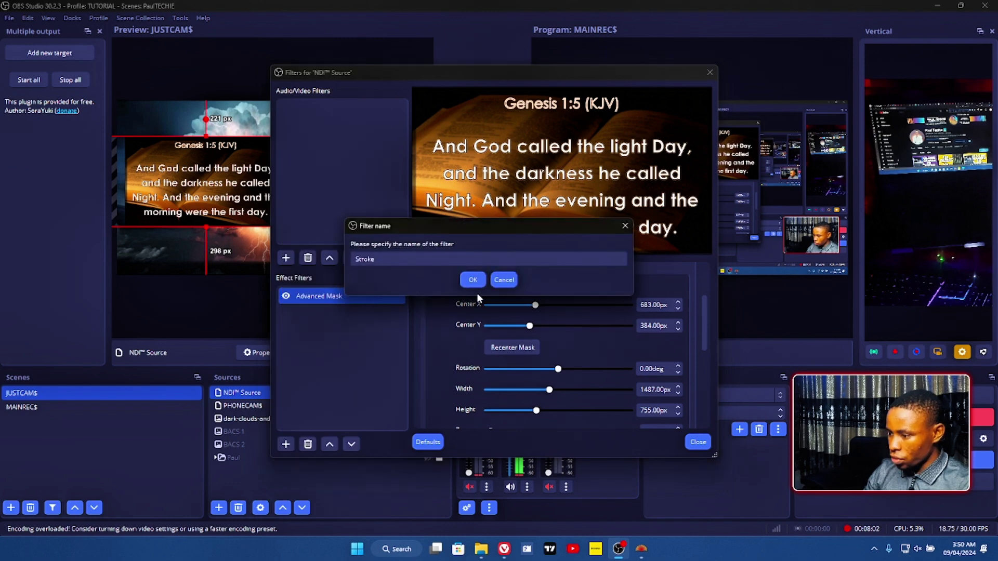
left_click(473, 280)
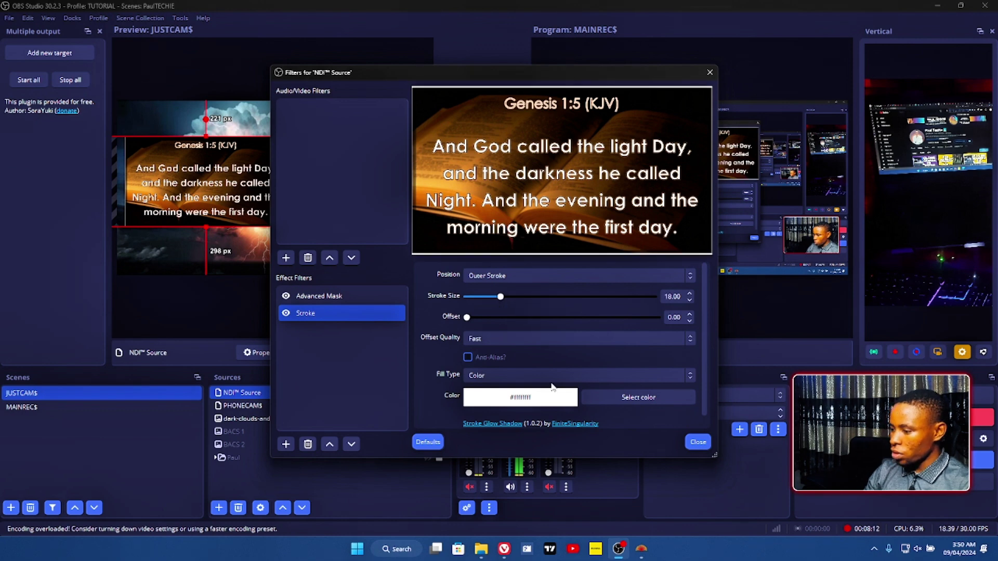
left_click(698, 442)
left_click(242, 473)
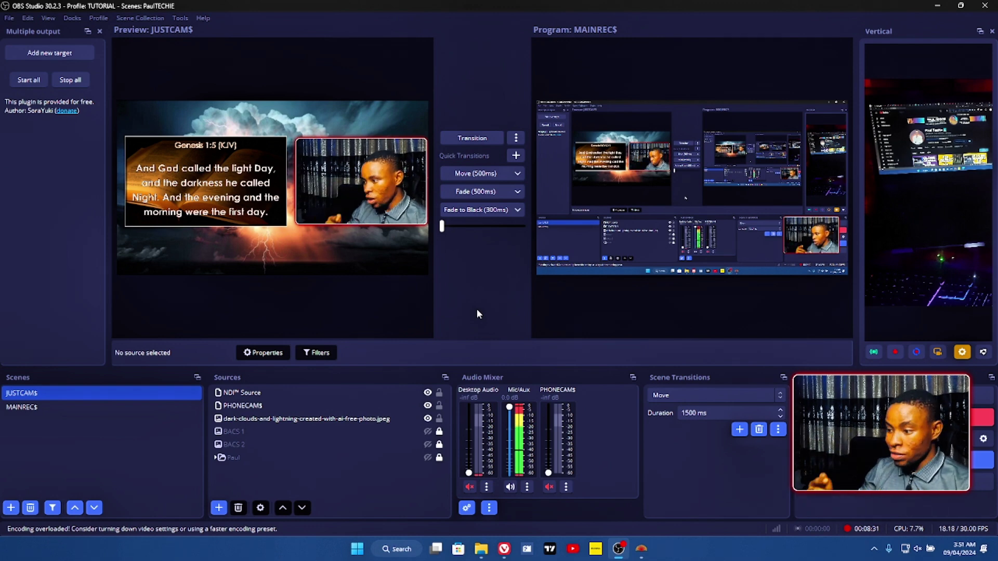
Step: Set PHONECAM$'s Advanced Mask 2 to width 491 px, Center X 1194 px, height 930 px
left_click(269, 407)
right_click(269, 408)
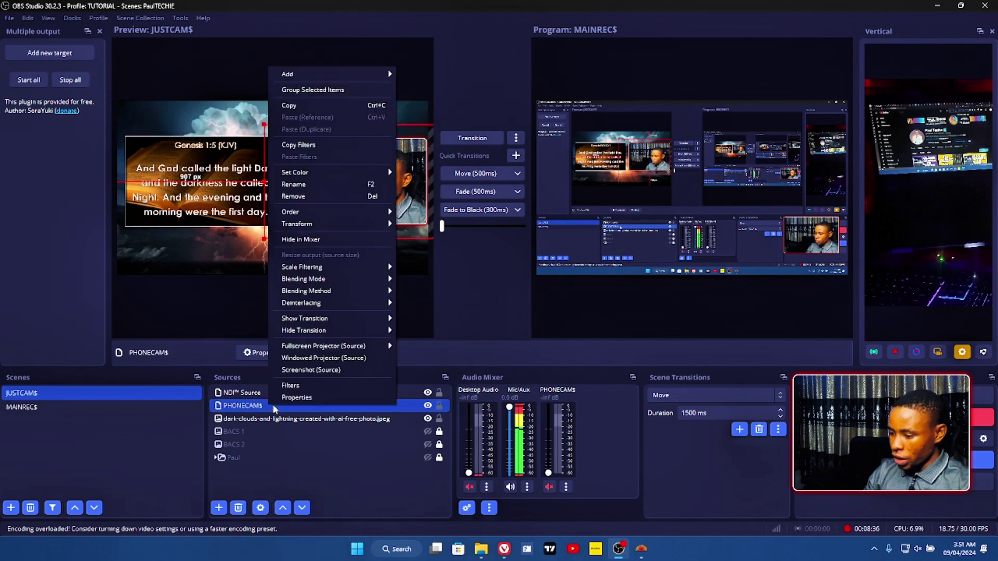
left_click(295, 385)
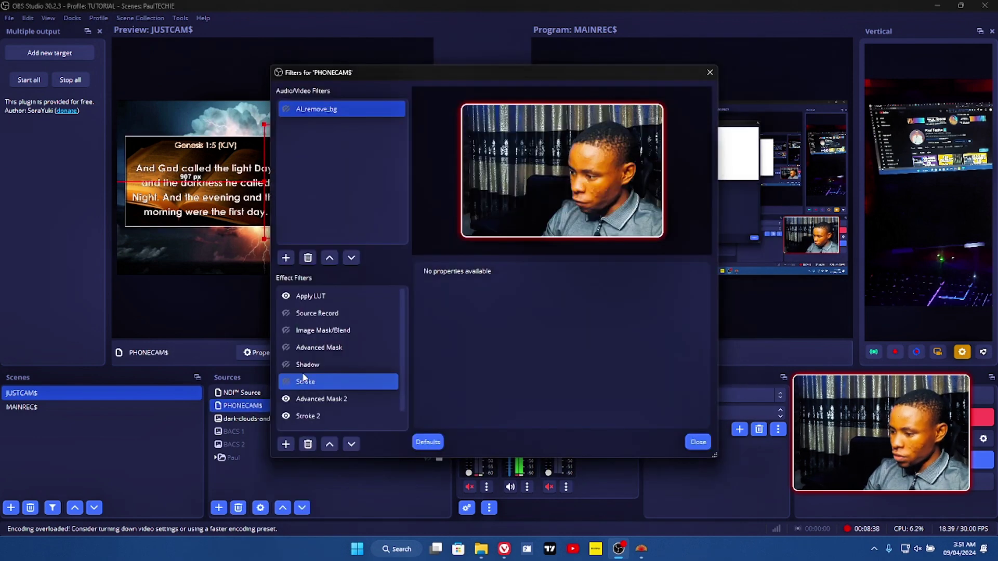
left_click(322, 400)
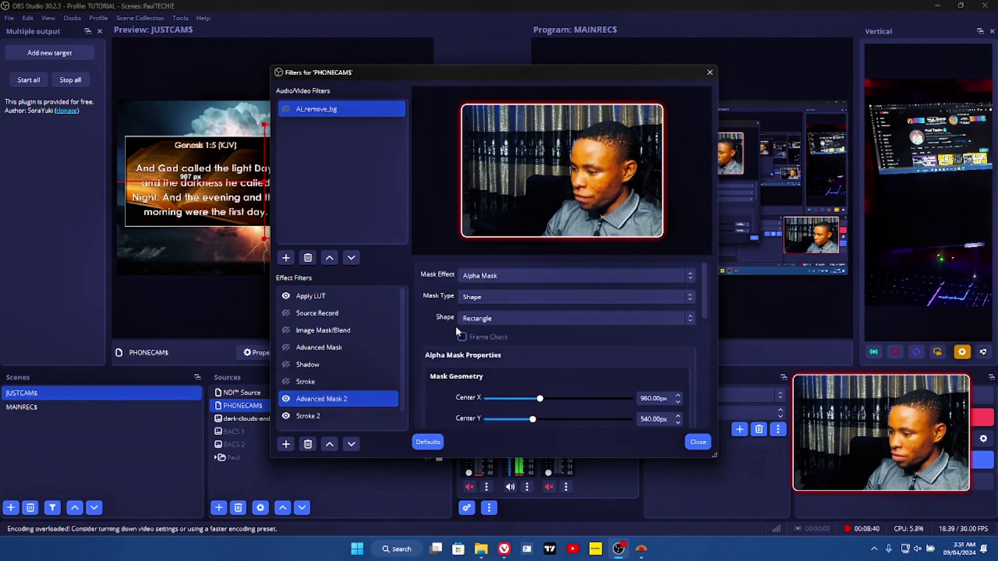
scroll(444, 376, "down", 4)
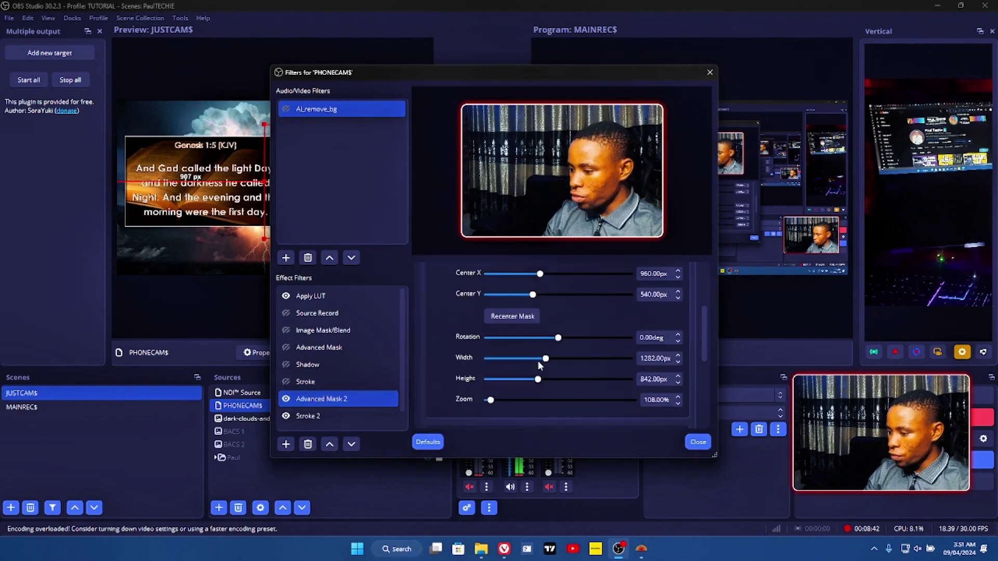
left_click_drag(546, 361, 532, 361)
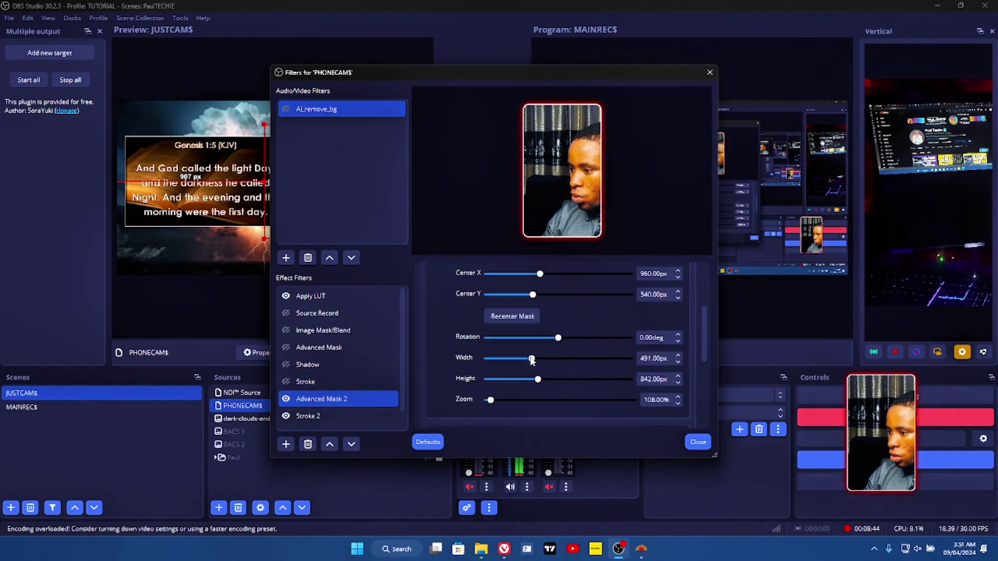
scroll(457, 328, "up", 1)
left_click_drag(540, 308, 543, 308)
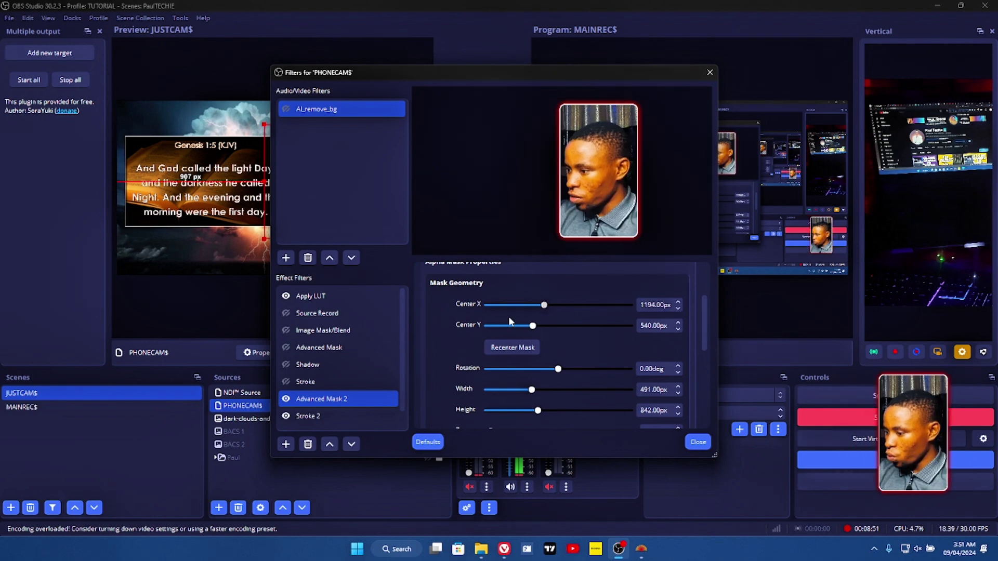
scroll(440, 335, "down", 1)
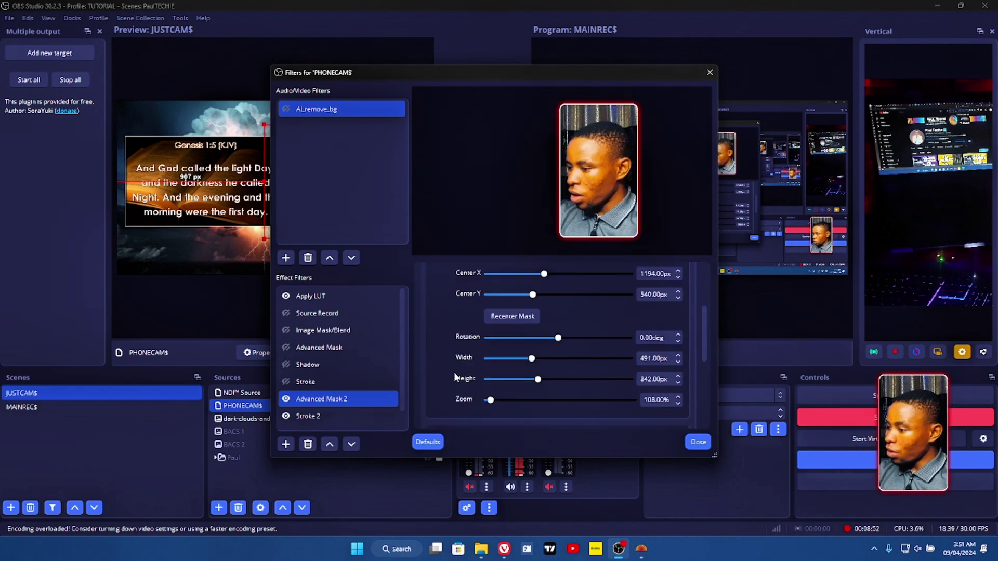
left_click_drag(537, 381, 540, 384)
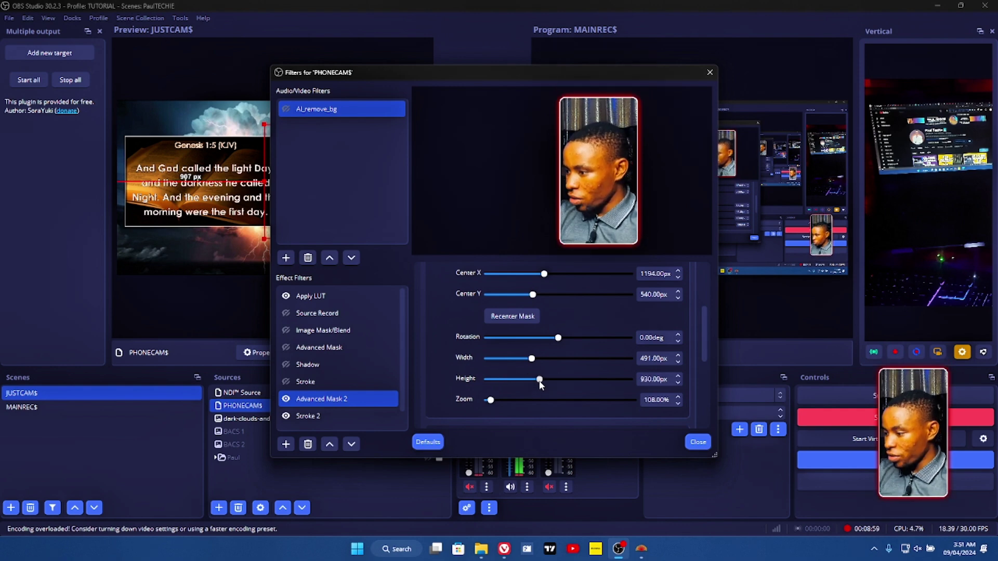
left_click(698, 442)
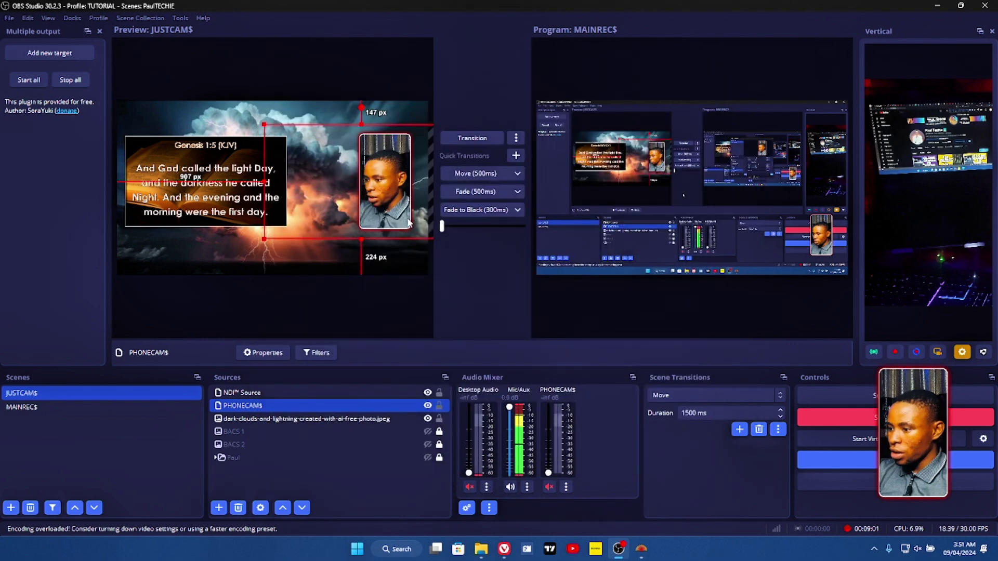
Step: Move the webcam beside the lyrics, set its mask to 696 × 1282 px, and enlarge it
left_click_drag(359, 209, 340, 203)
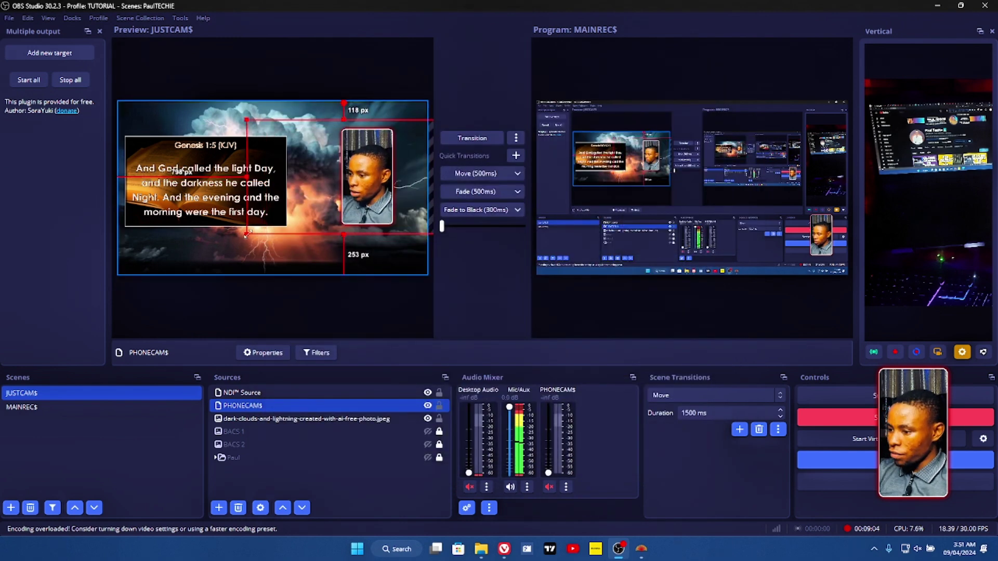
right_click(311, 405)
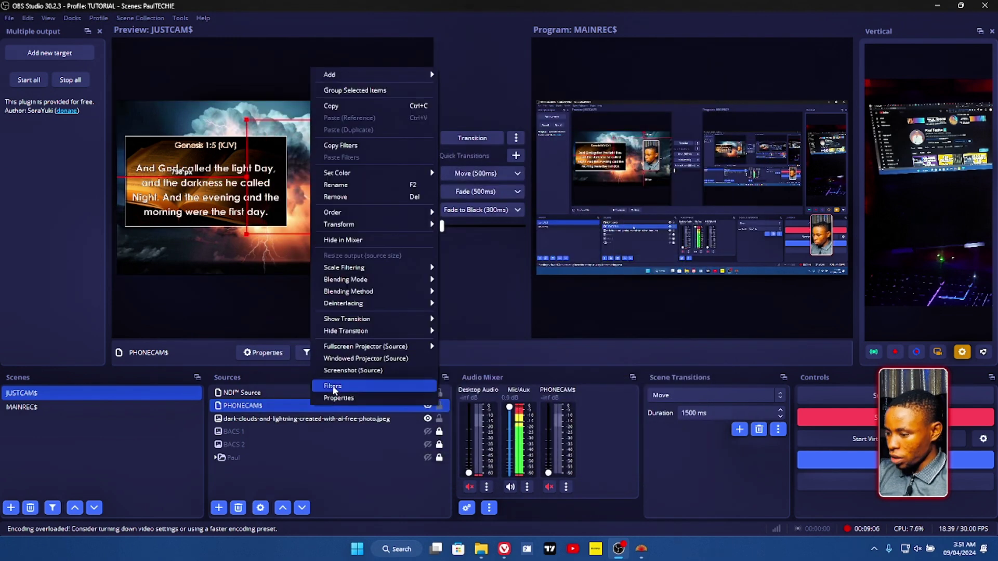
left_click(334, 383)
left_click_drag(513, 74, 656, 74)
left_click(498, 397)
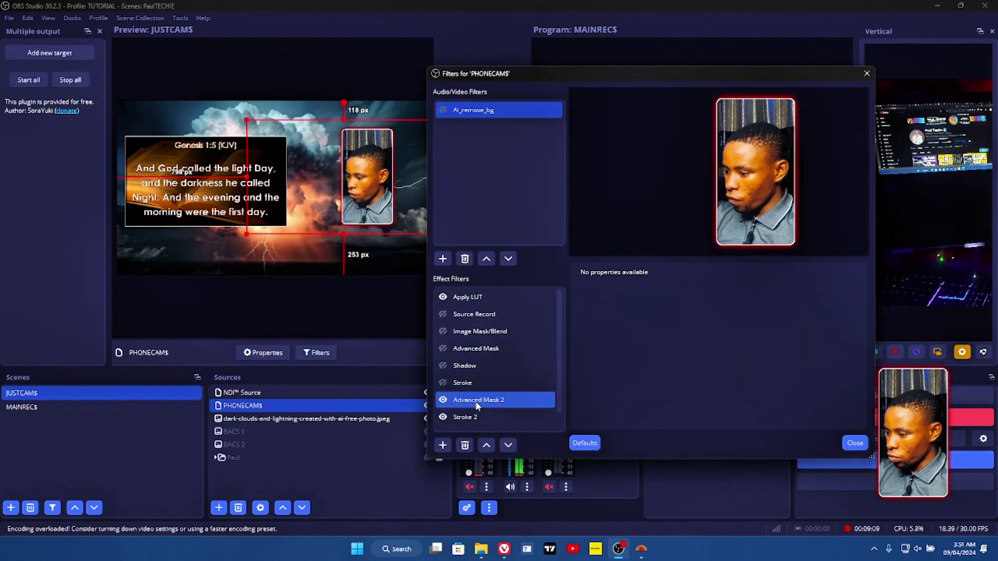
scroll(656, 397, "down", 2)
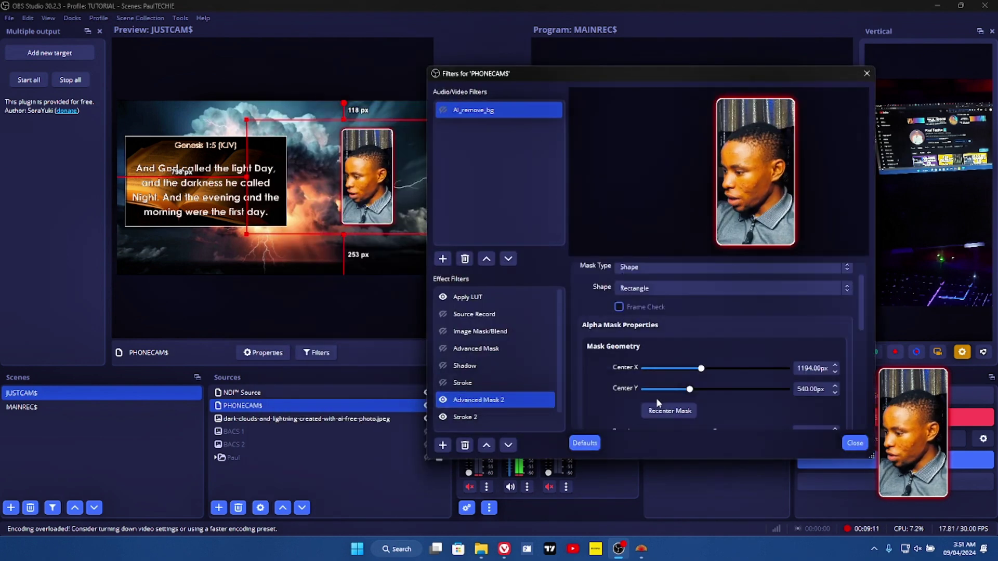
scroll(686, 422, "down", 1)
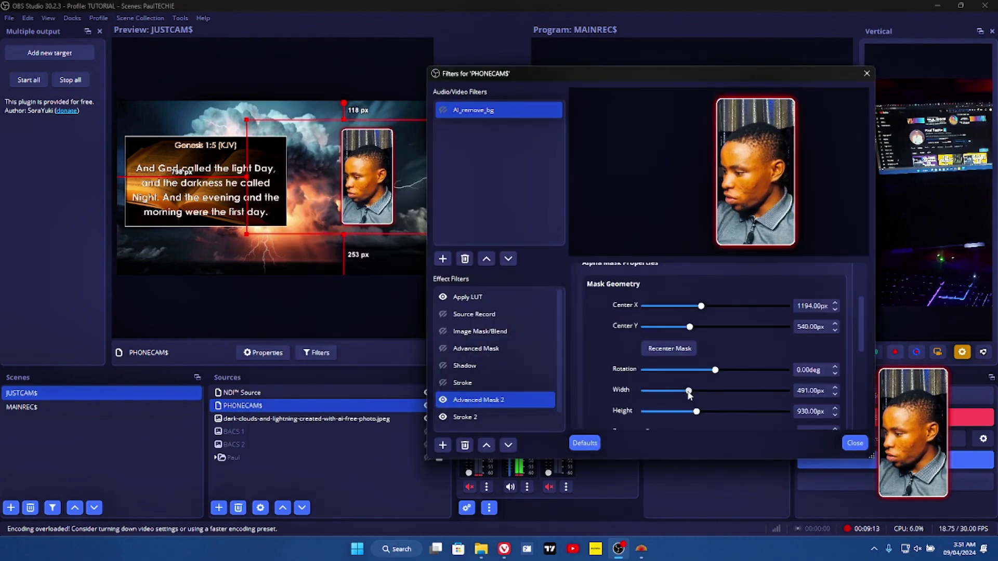
left_click_drag(690, 394, 692, 396)
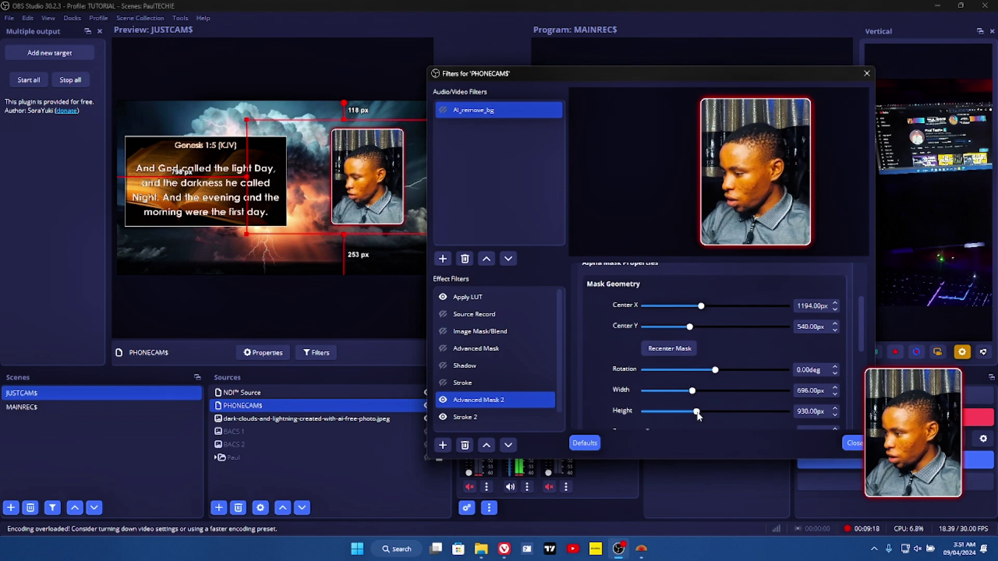
left_click(700, 411)
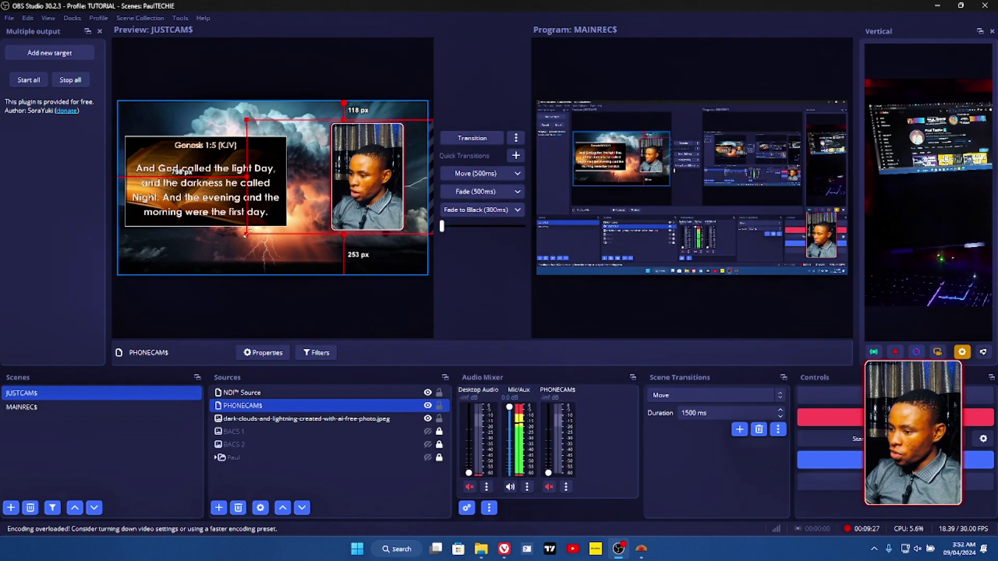
left_click_drag(247, 234, 212, 267)
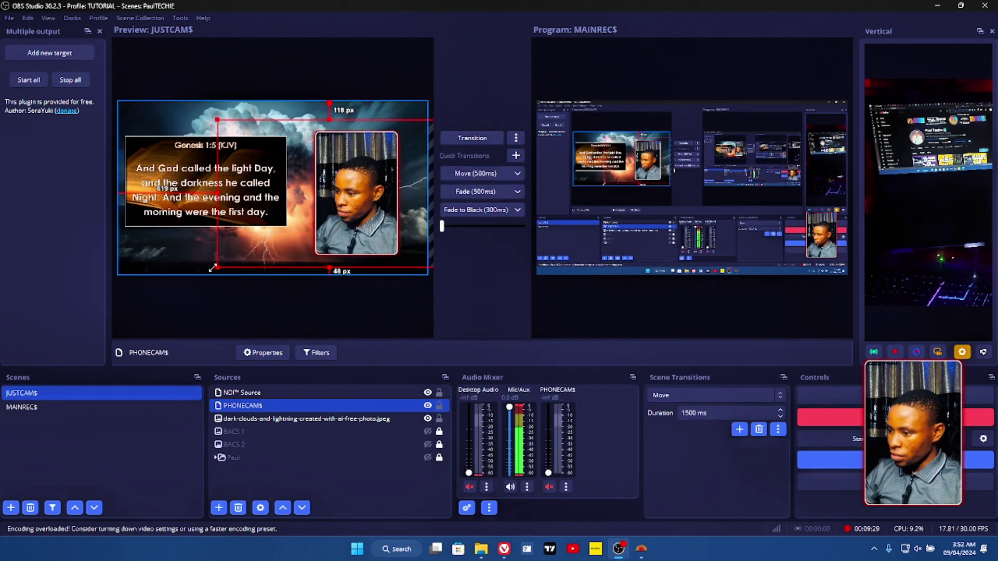
Step: Raise the webcam slightly and enlarge the Genesis scripture overlay, nudging it right
left_click_drag(373, 213, 377, 204)
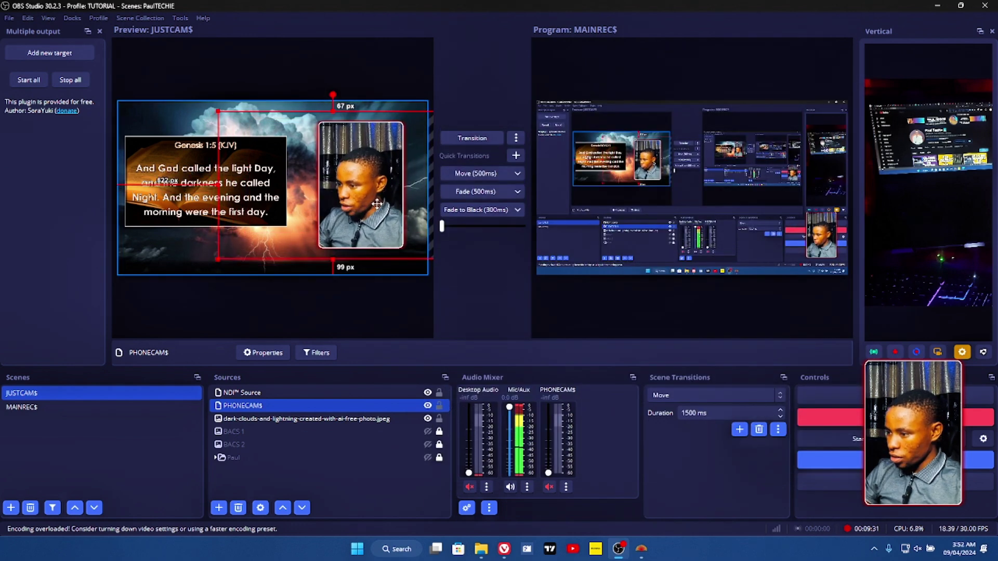
left_click(187, 200)
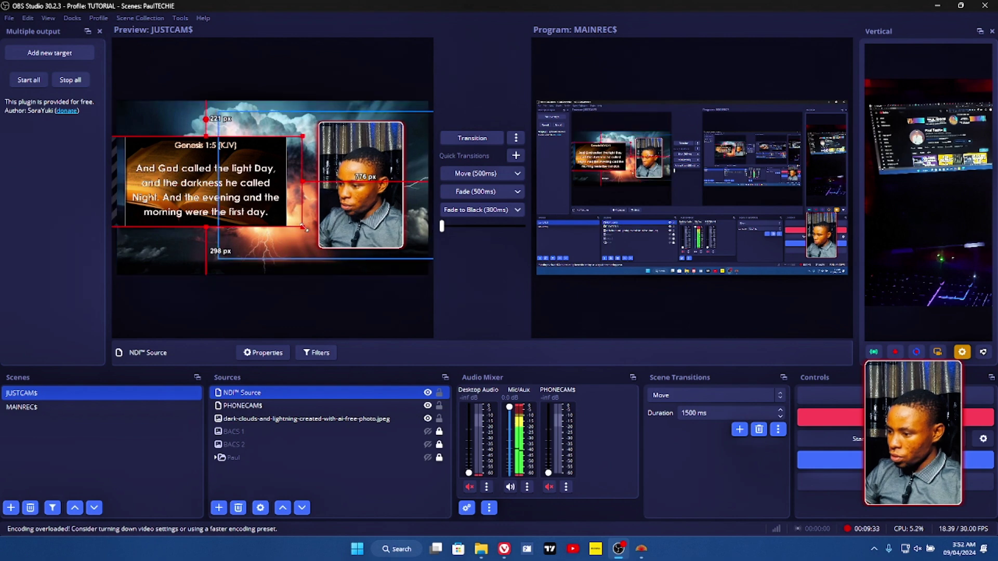
left_click_drag(313, 234, 331, 242)
left_click_drag(264, 215, 267, 216)
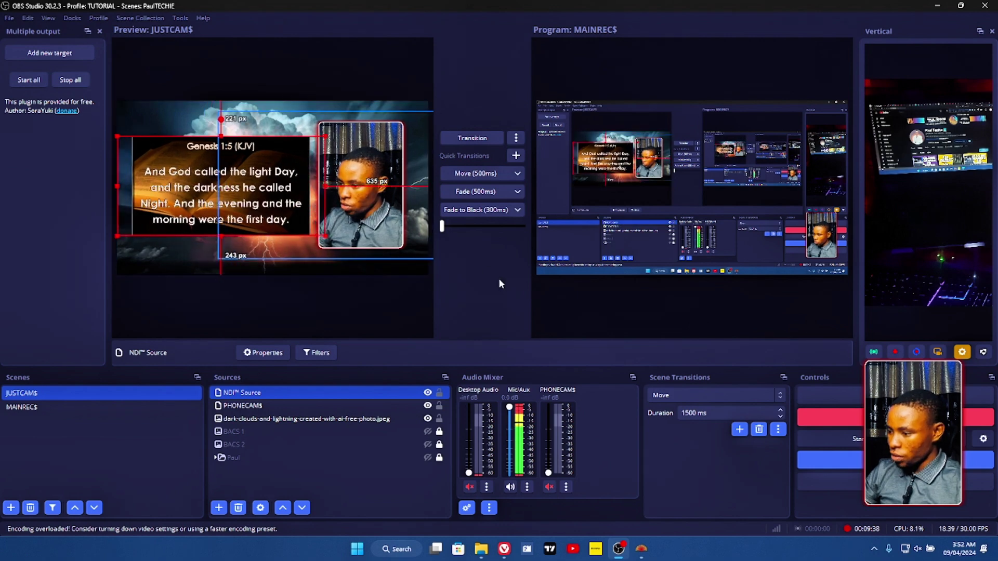
left_click(259, 478)
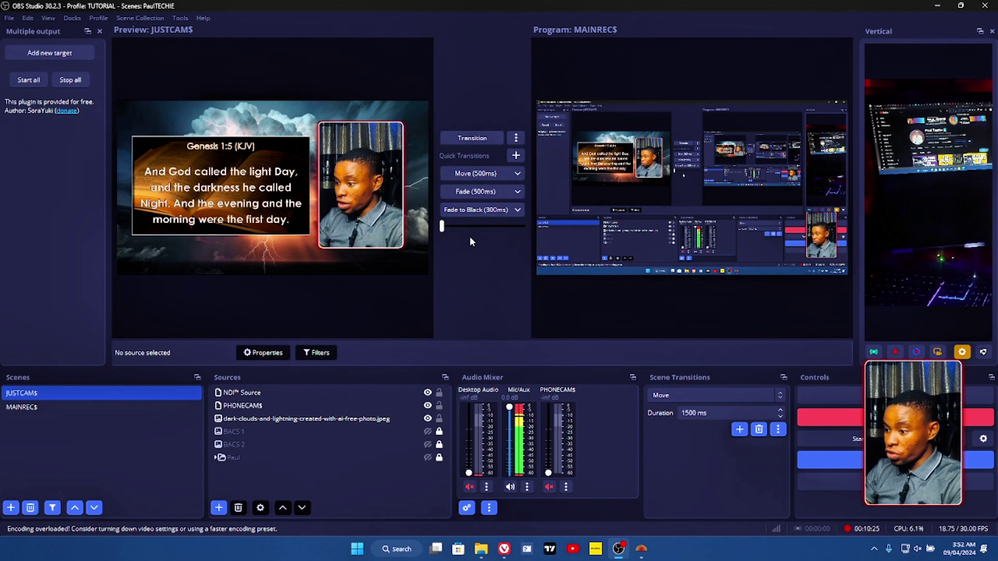
Step: Close the Bible app and delete the NDI Source from the scene
left_click(292, 396)
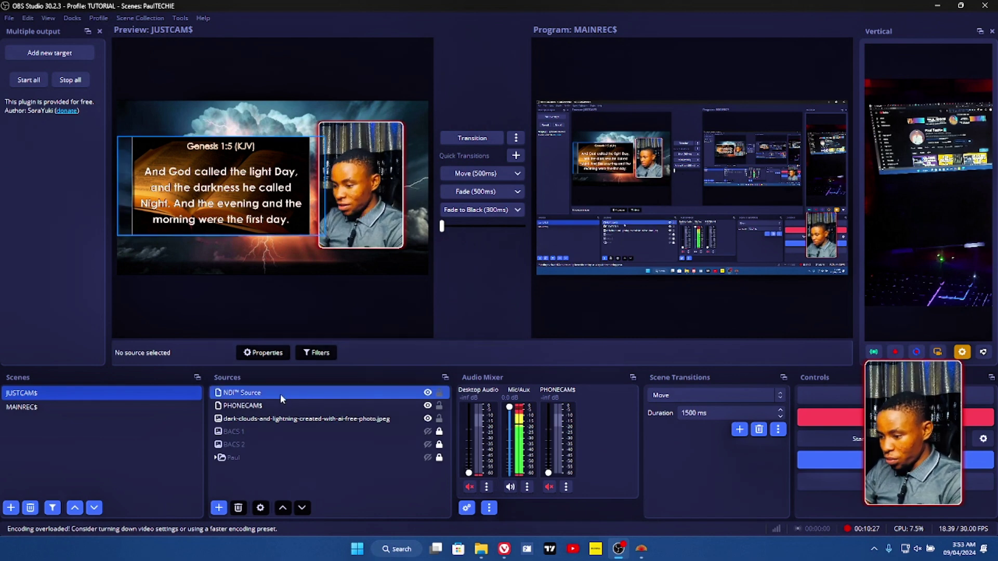
left_click(640, 552)
key("alt+F4")
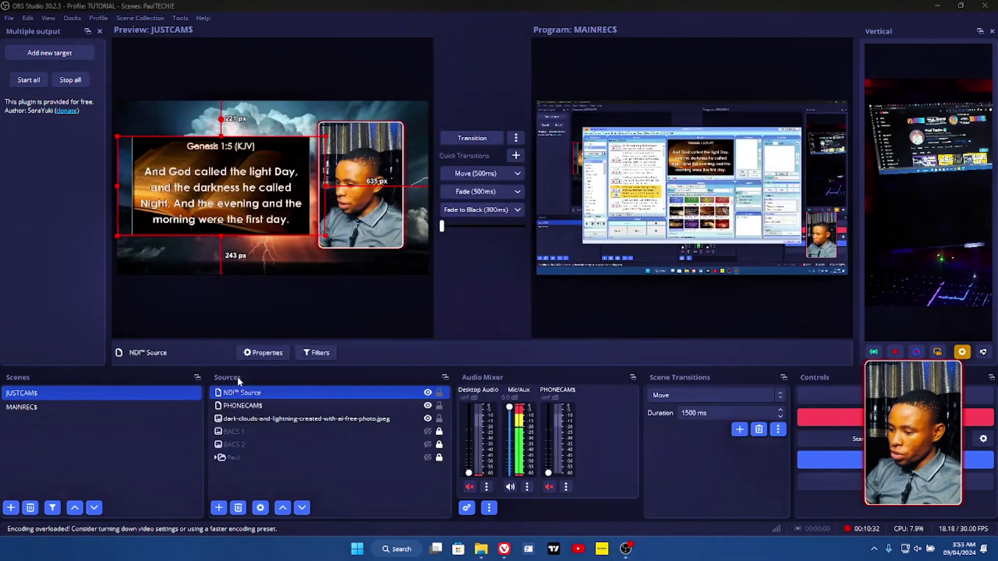
key("Delete")
key("Return")
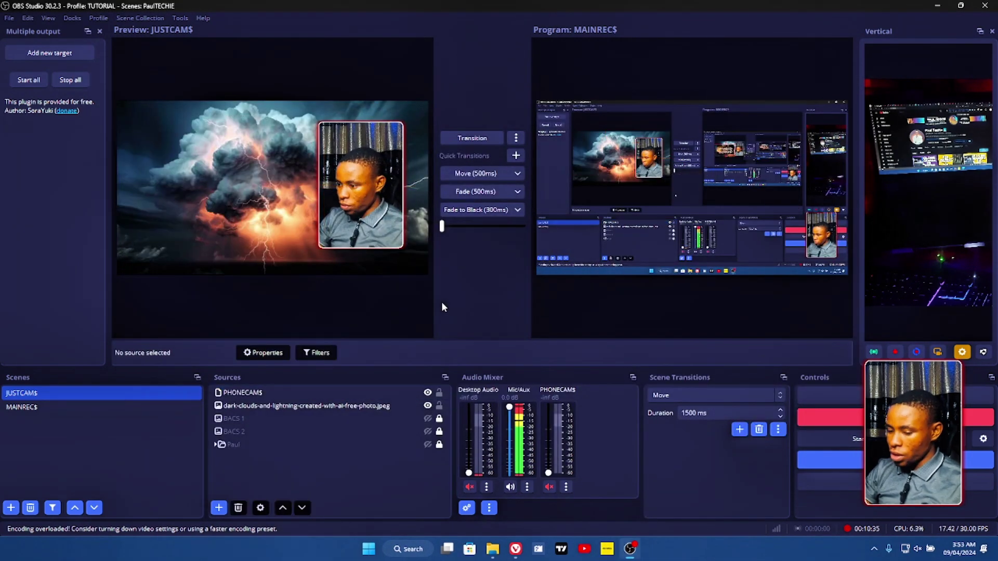
Step: Launch EasyWorship from Windows search
key("super")
type("easyworship 7")
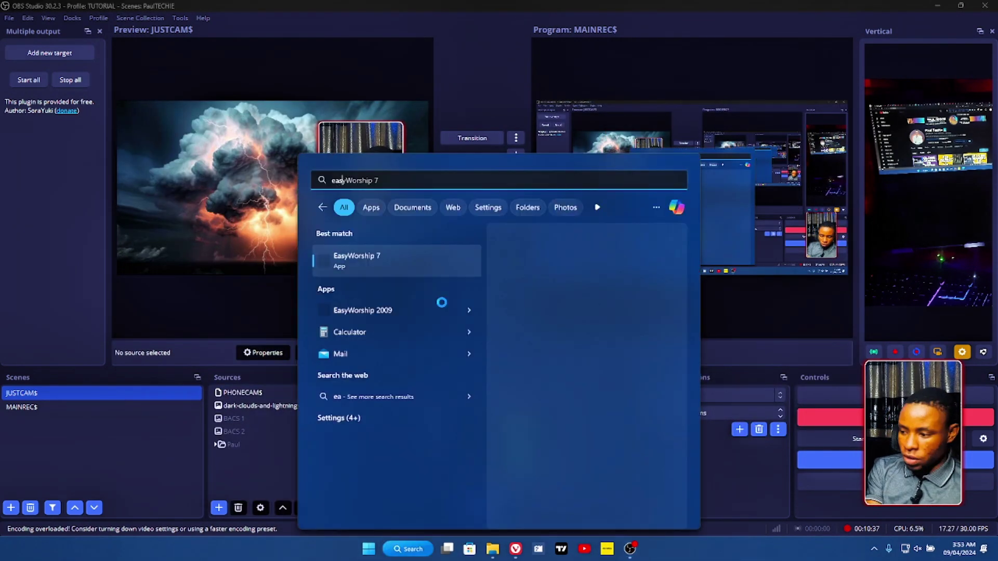
key("Return")
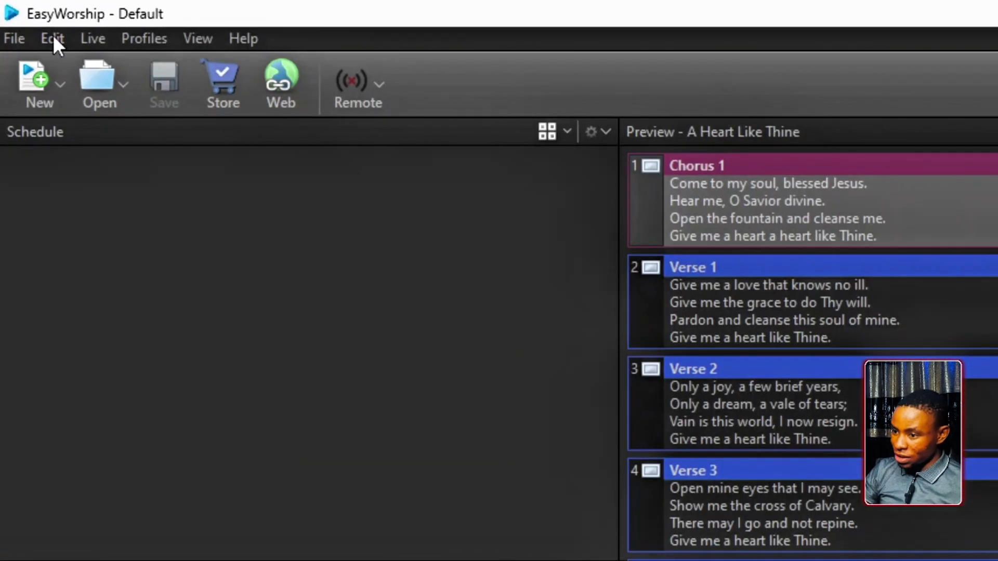
Step: Confirm EasyWorship's Main Output is set to NDI Stream, then return to OBS Studio
left_click(23, 18)
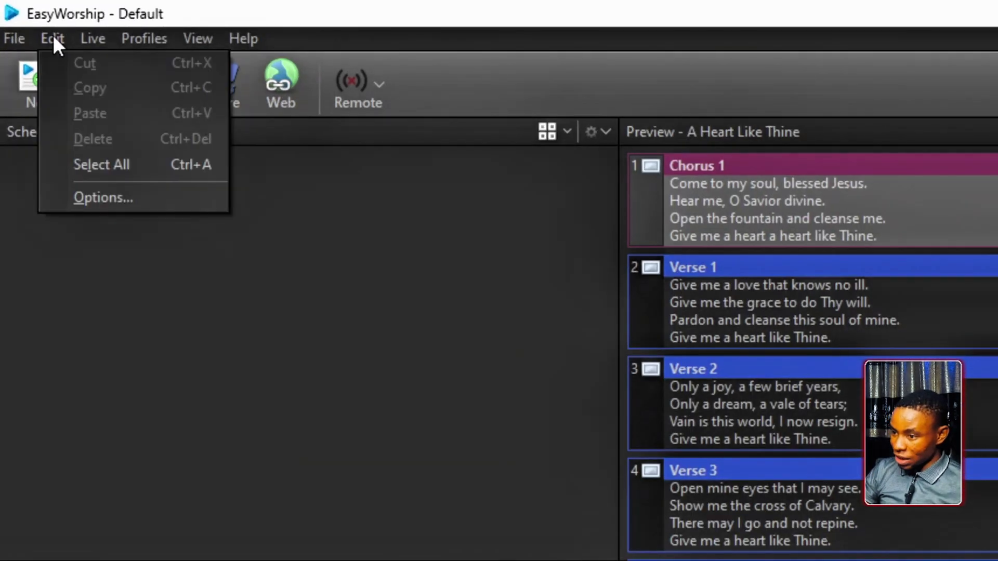
left_click(108, 196)
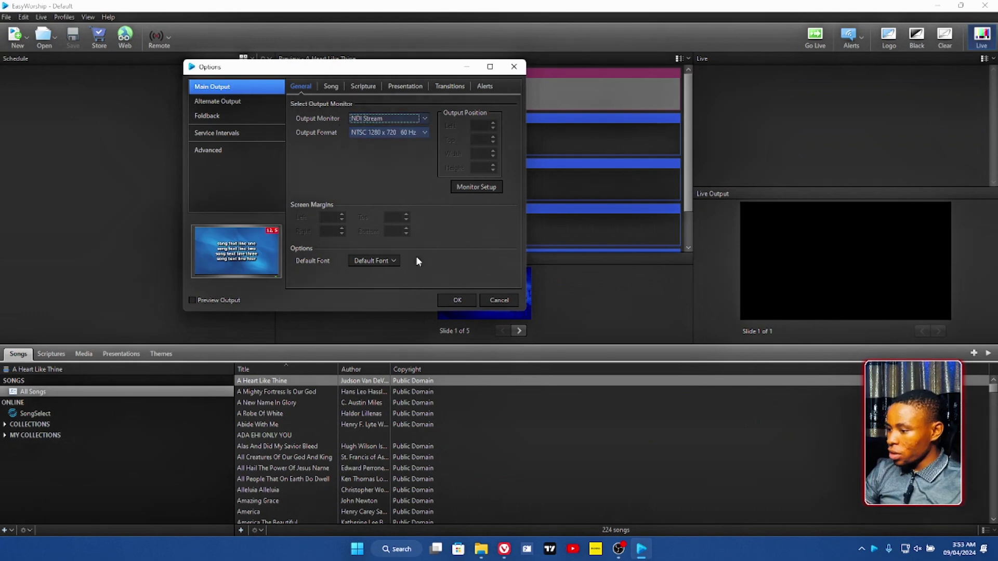
left_click(450, 299)
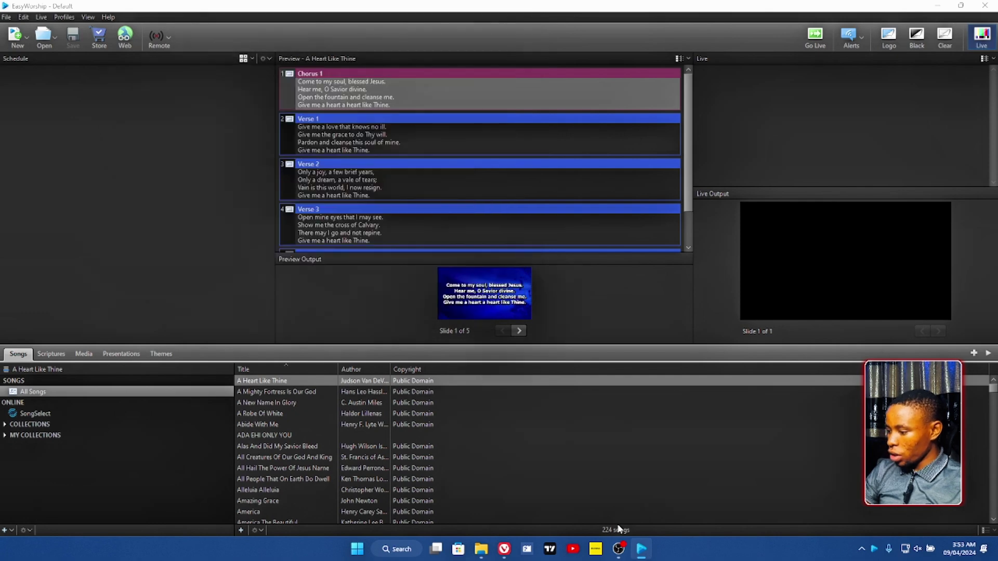
left_click(619, 551)
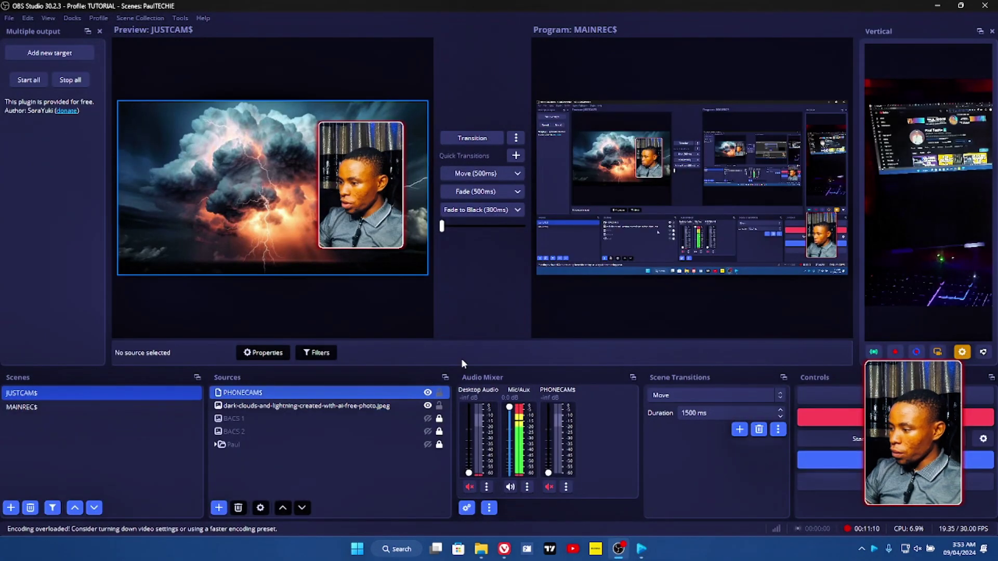
Step: Add an NDI Source from the EasyWorship Live feed and shrink it left of the webcam
left_click(218, 508)
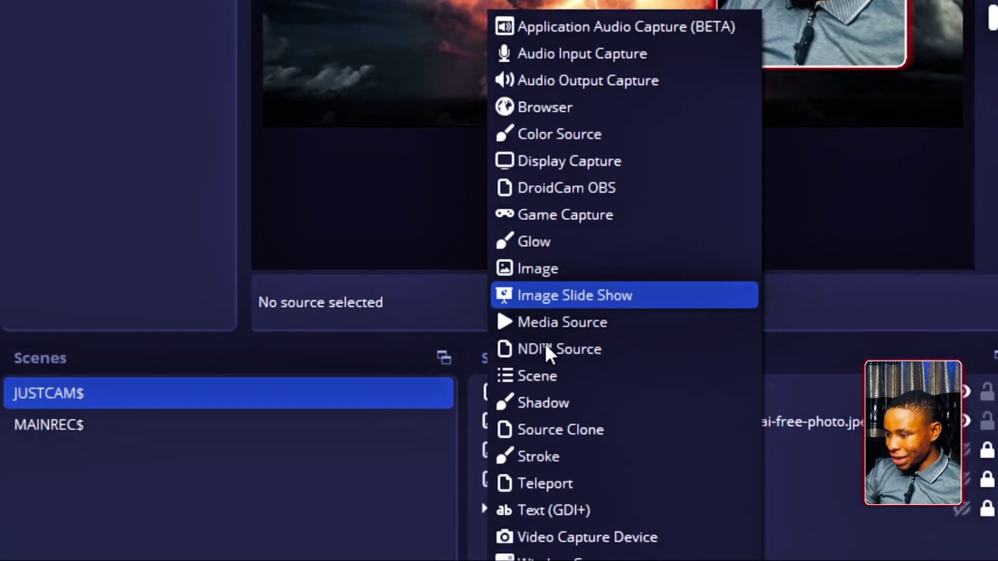
left_click(546, 341)
left_click(539, 338)
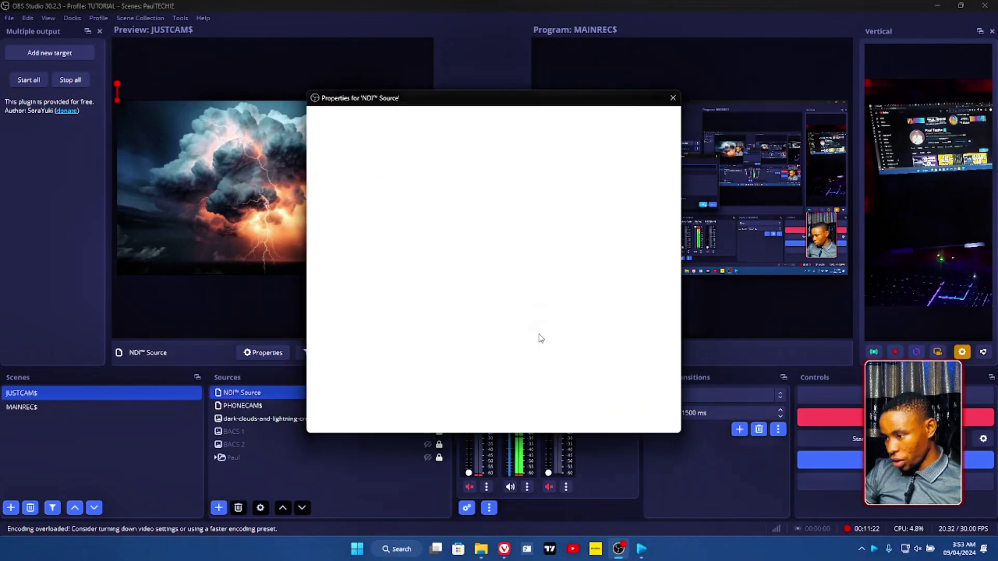
left_click(653, 275)
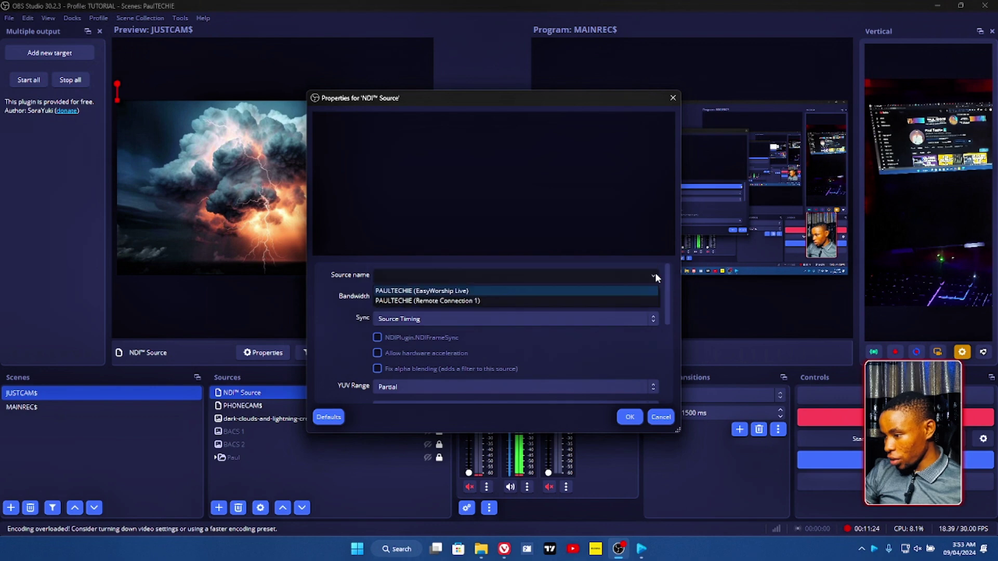
left_click(444, 292)
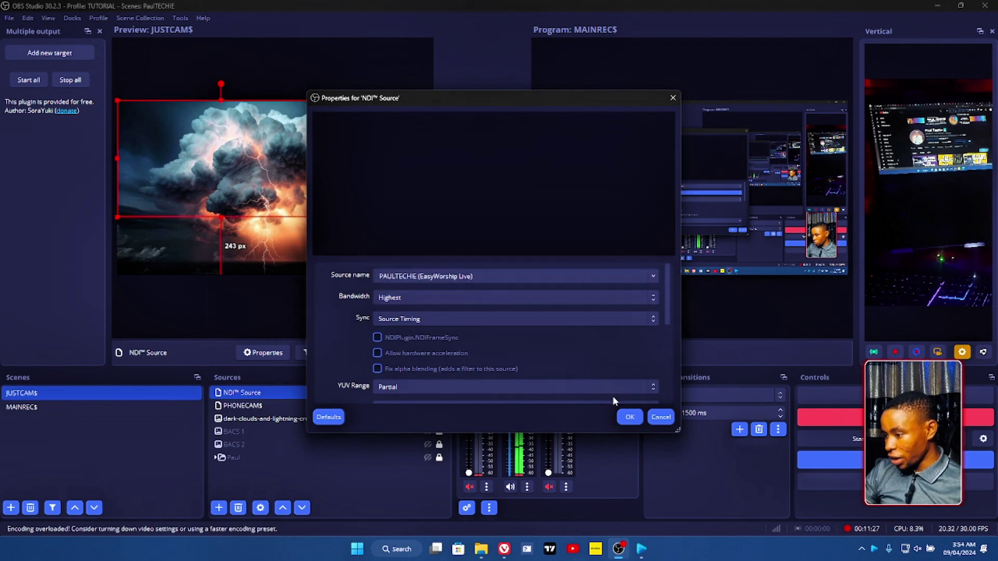
left_click(626, 416)
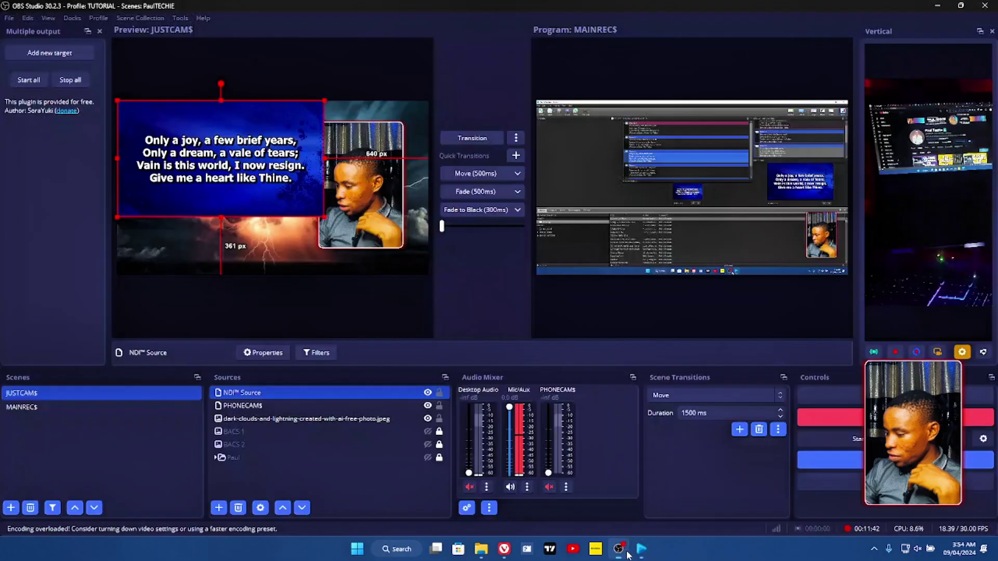
left_click_drag(324, 216, 290, 211)
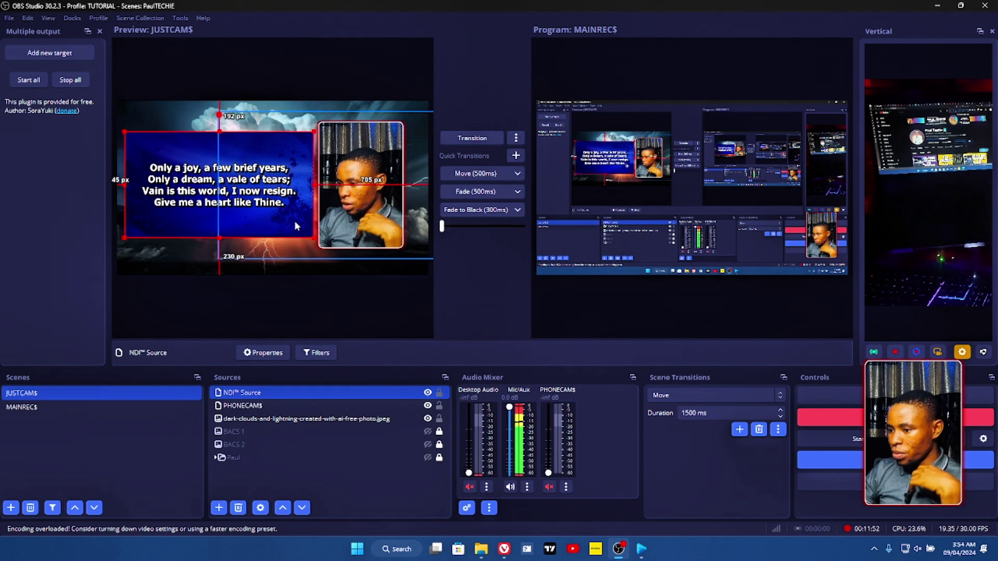
Step: Add a 10px Shadow at 124.20% intensity to the lyrics, then transition to program
right_click(304, 391)
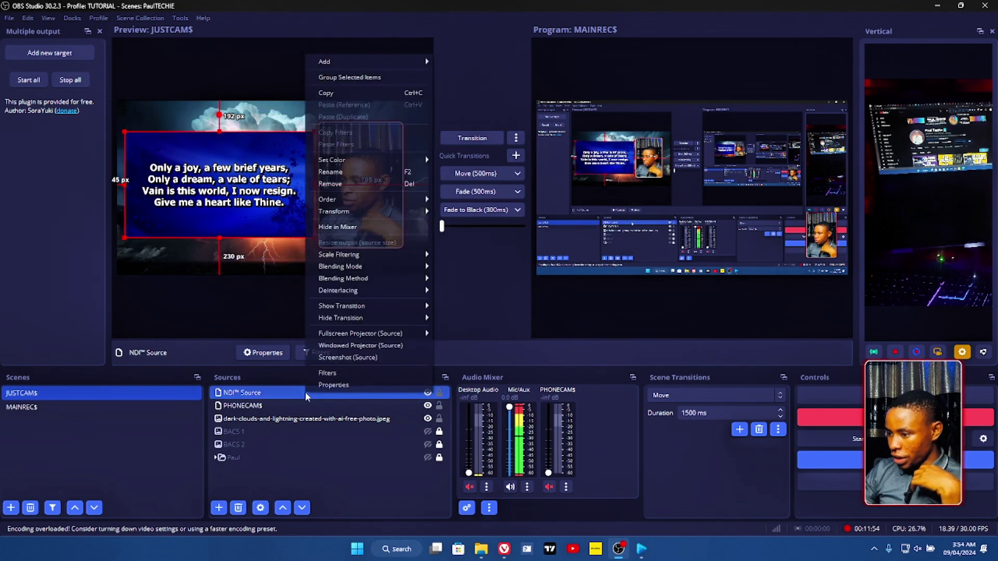
left_click(326, 372)
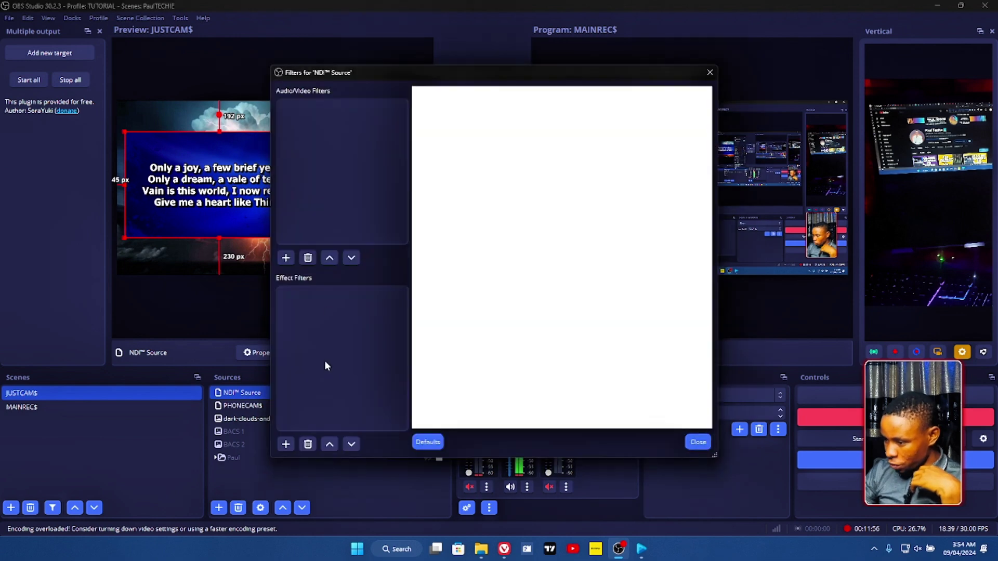
left_click(286, 445)
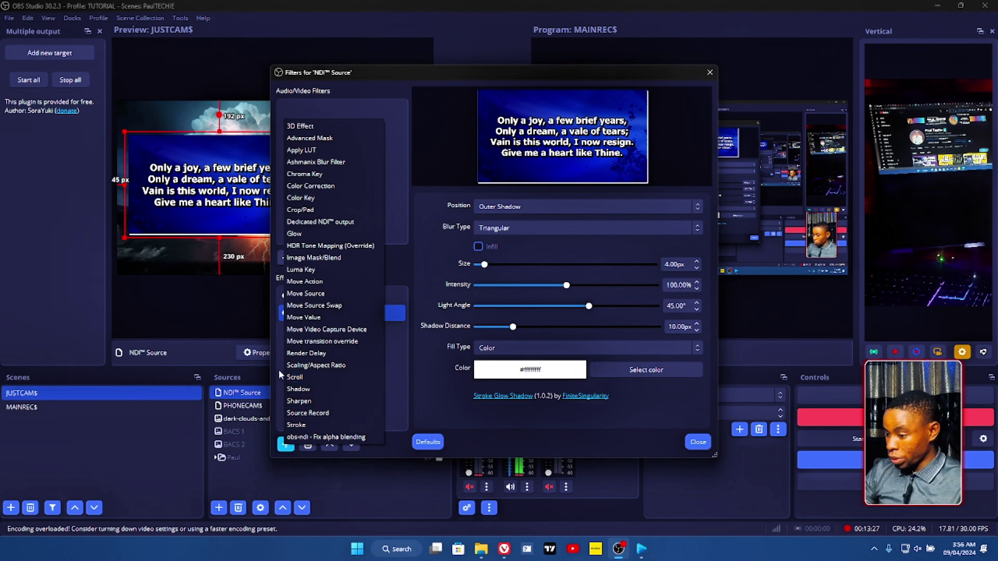
left_click(291, 388)
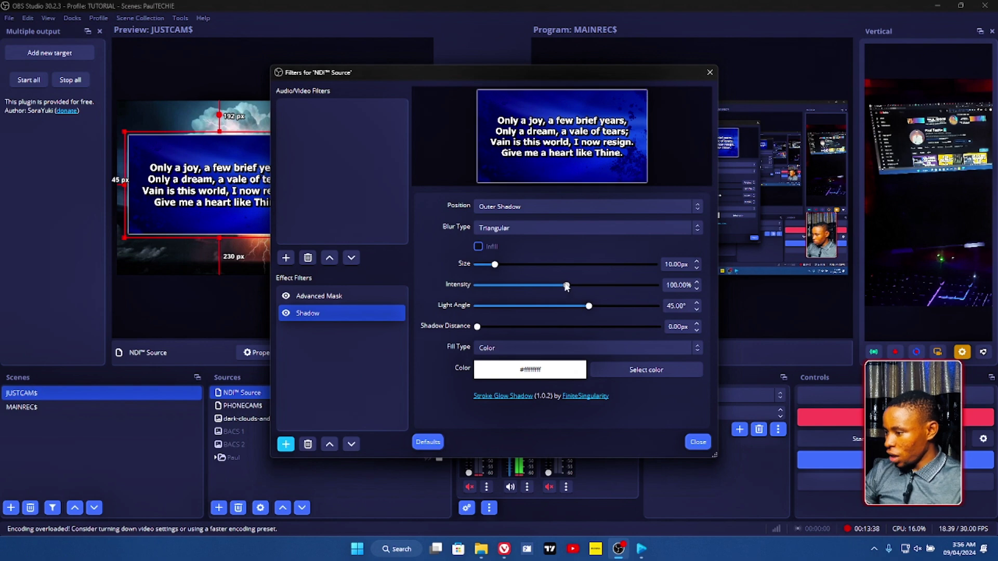
left_click_drag(583, 287, 591, 288)
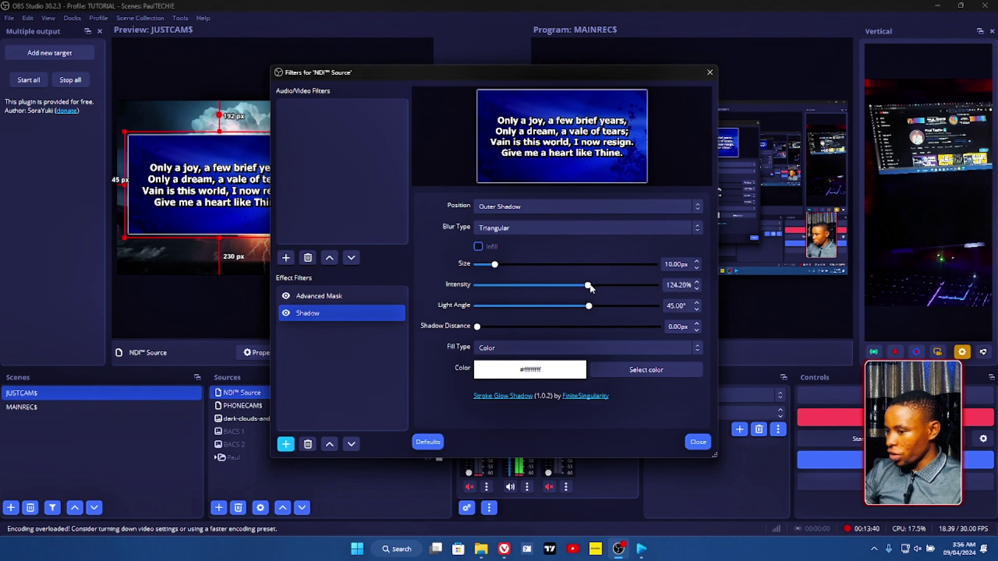
left_click(696, 443)
left_click(395, 308)
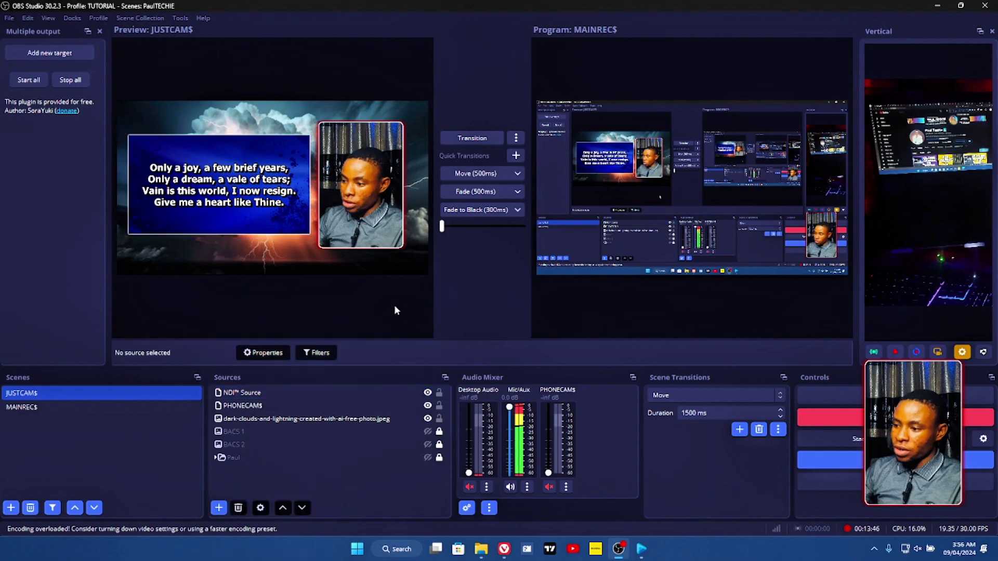
left_click(464, 142)
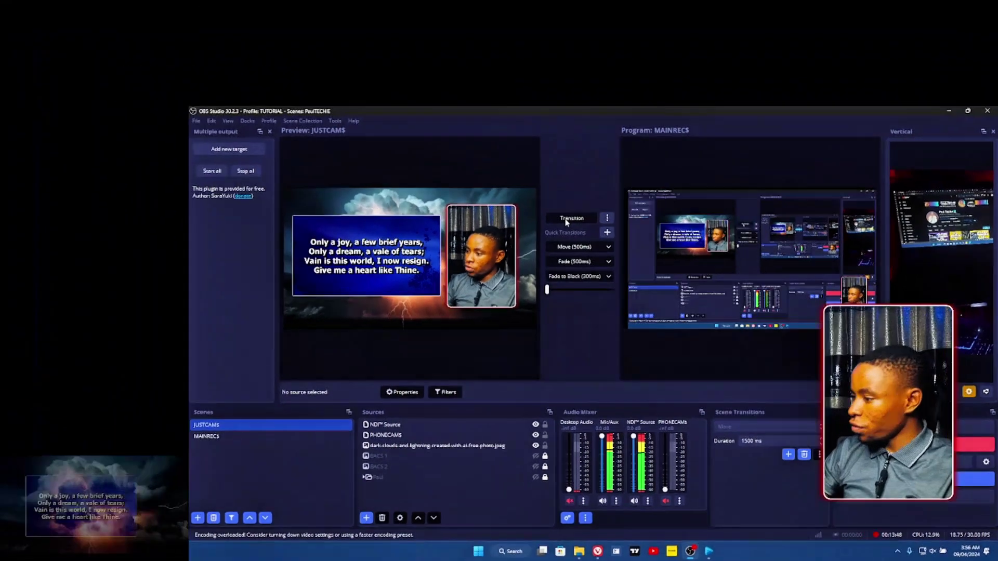